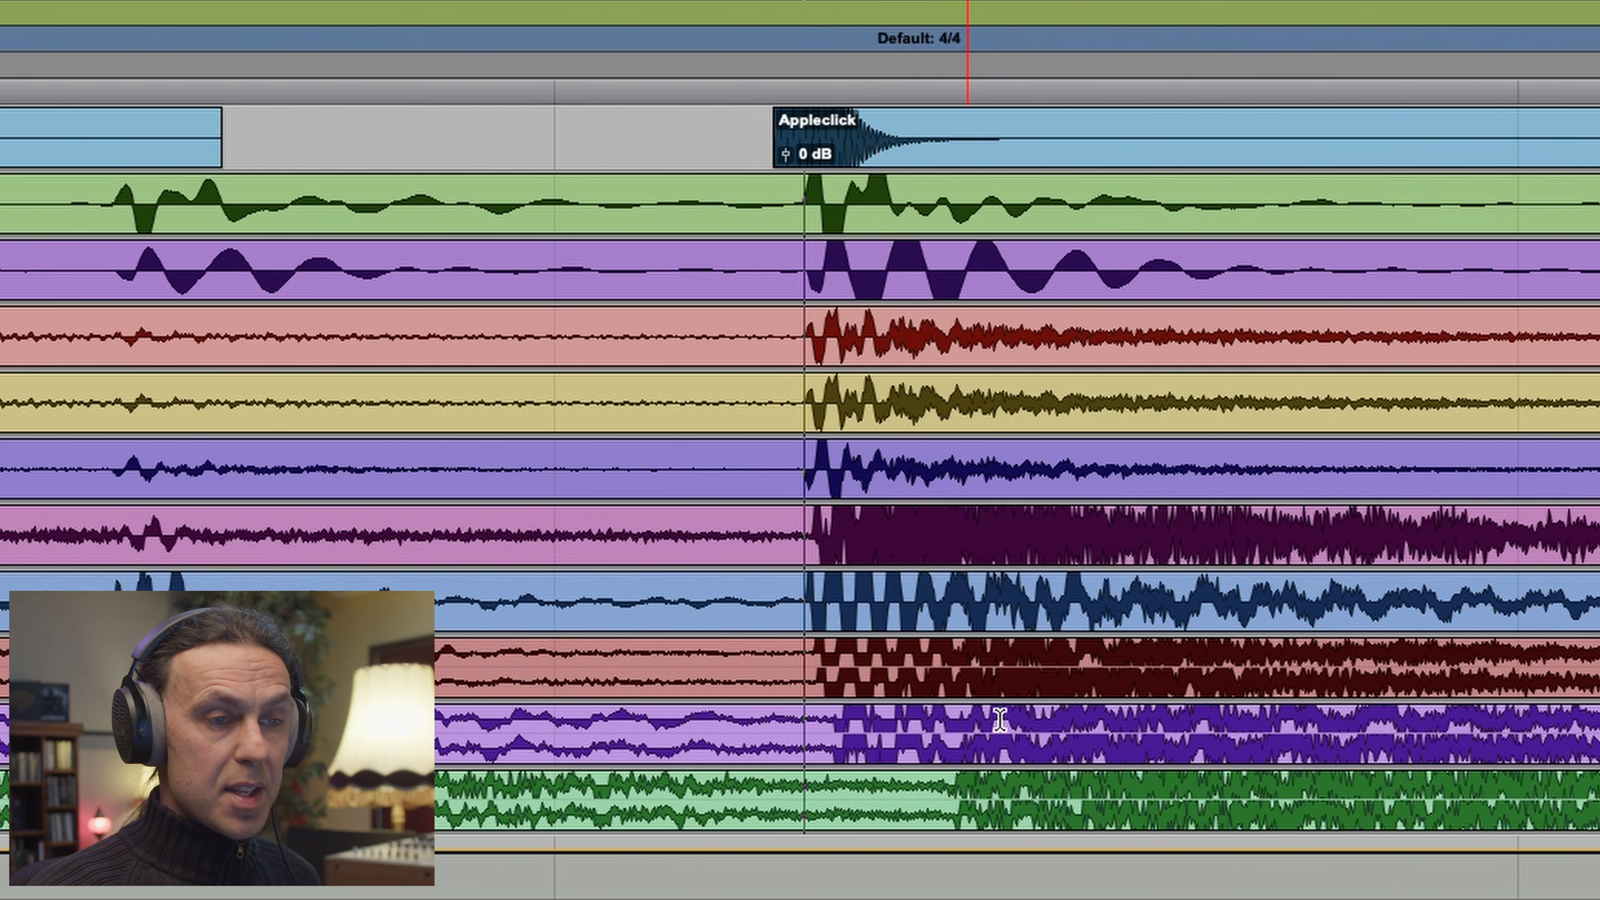
Try separating all drum clips just before the snare hit, moving the hit earlier and crossfading the joint
shift+click(958, 779)
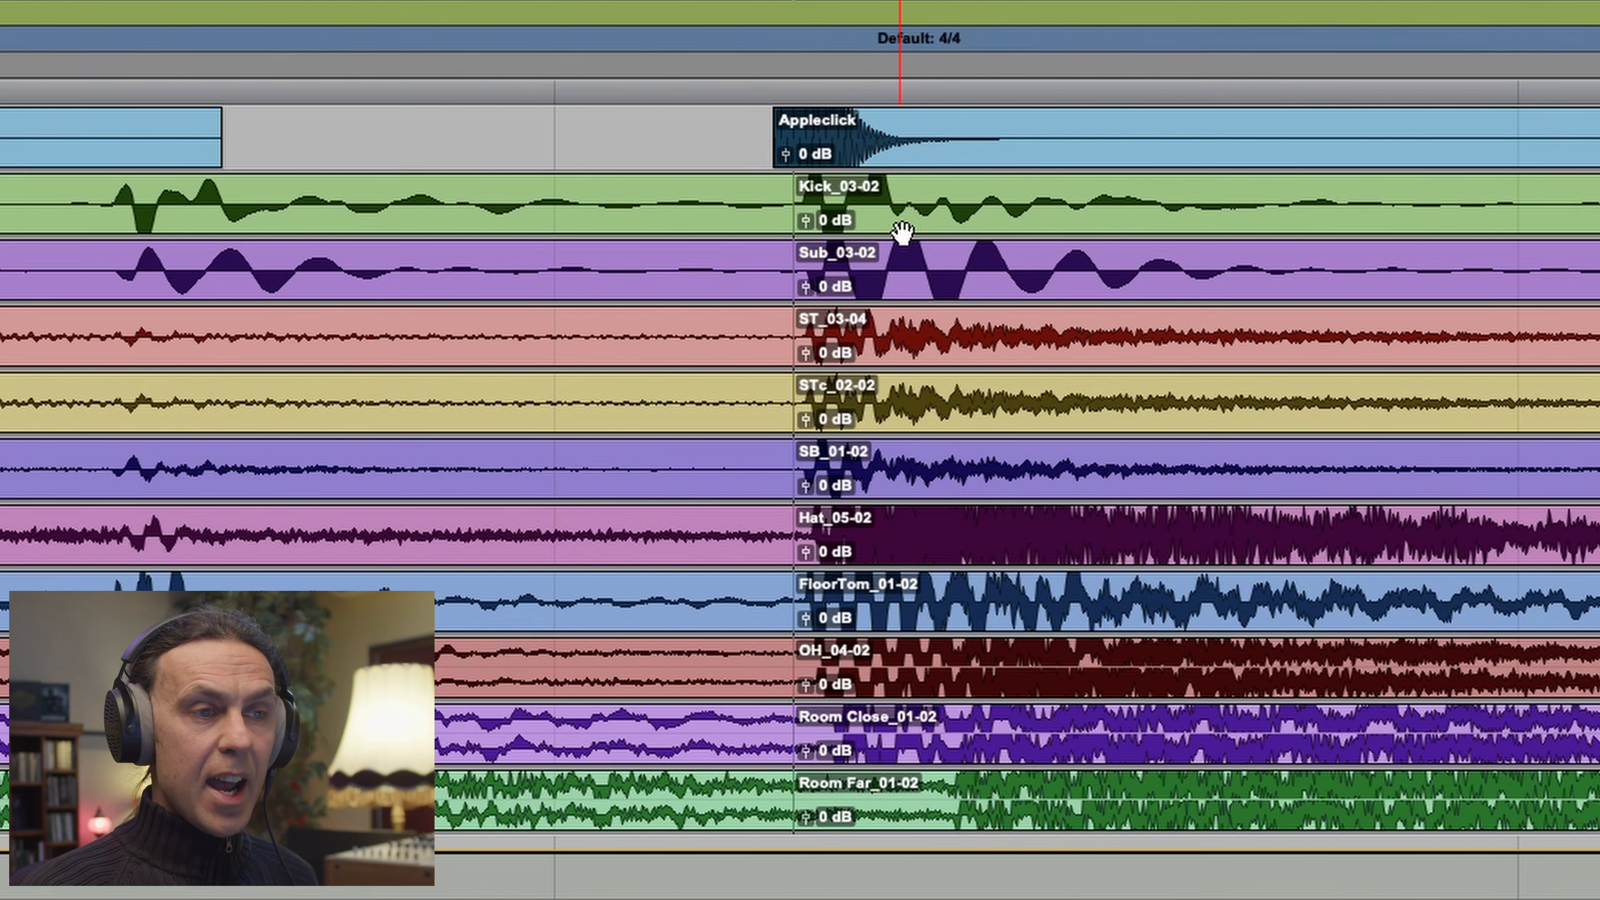
click(899, 217)
drag(898, 218, 600, 229)
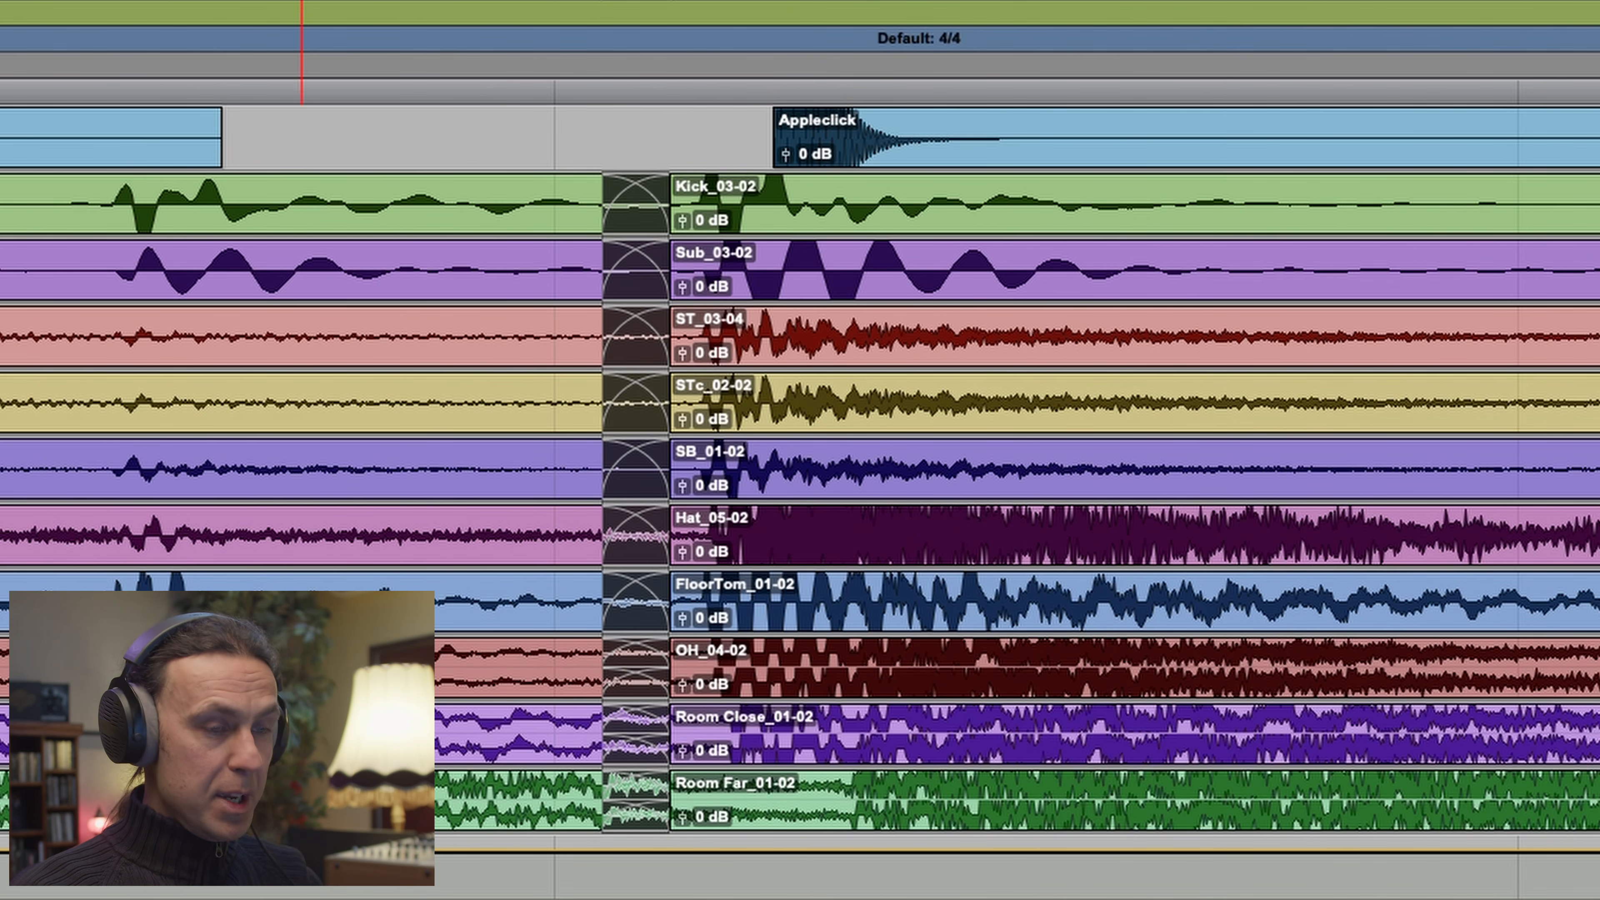
Try moving the Room Far and Room Close crossfades later, to just before their delayed snare attacks
drag(659, 829, 774, 841)
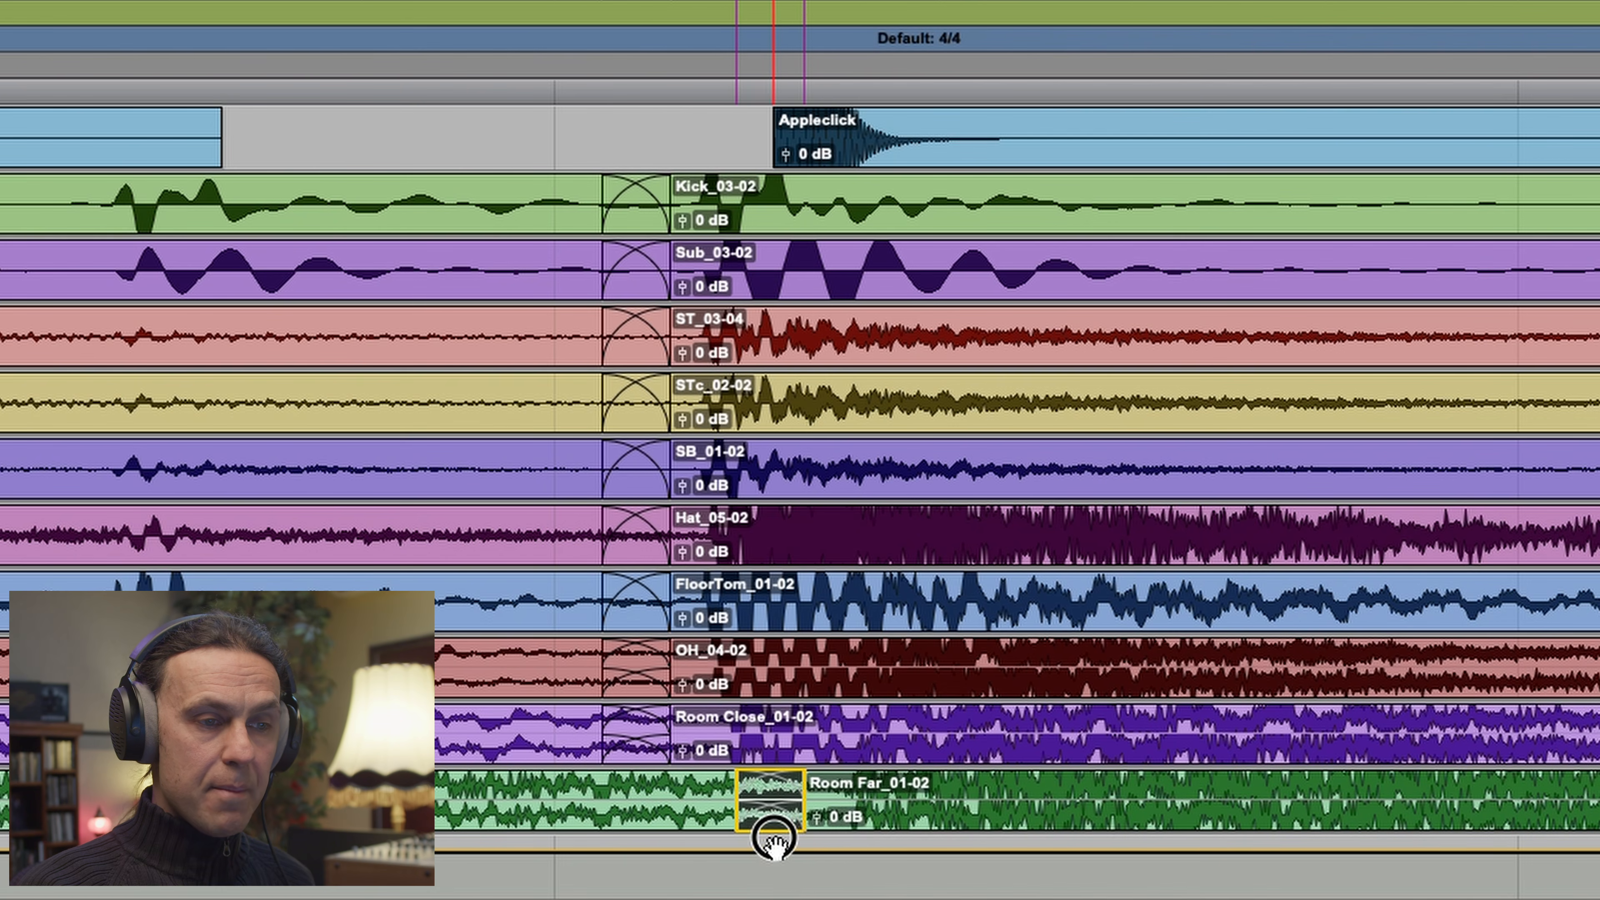
drag(643, 753, 691, 759)
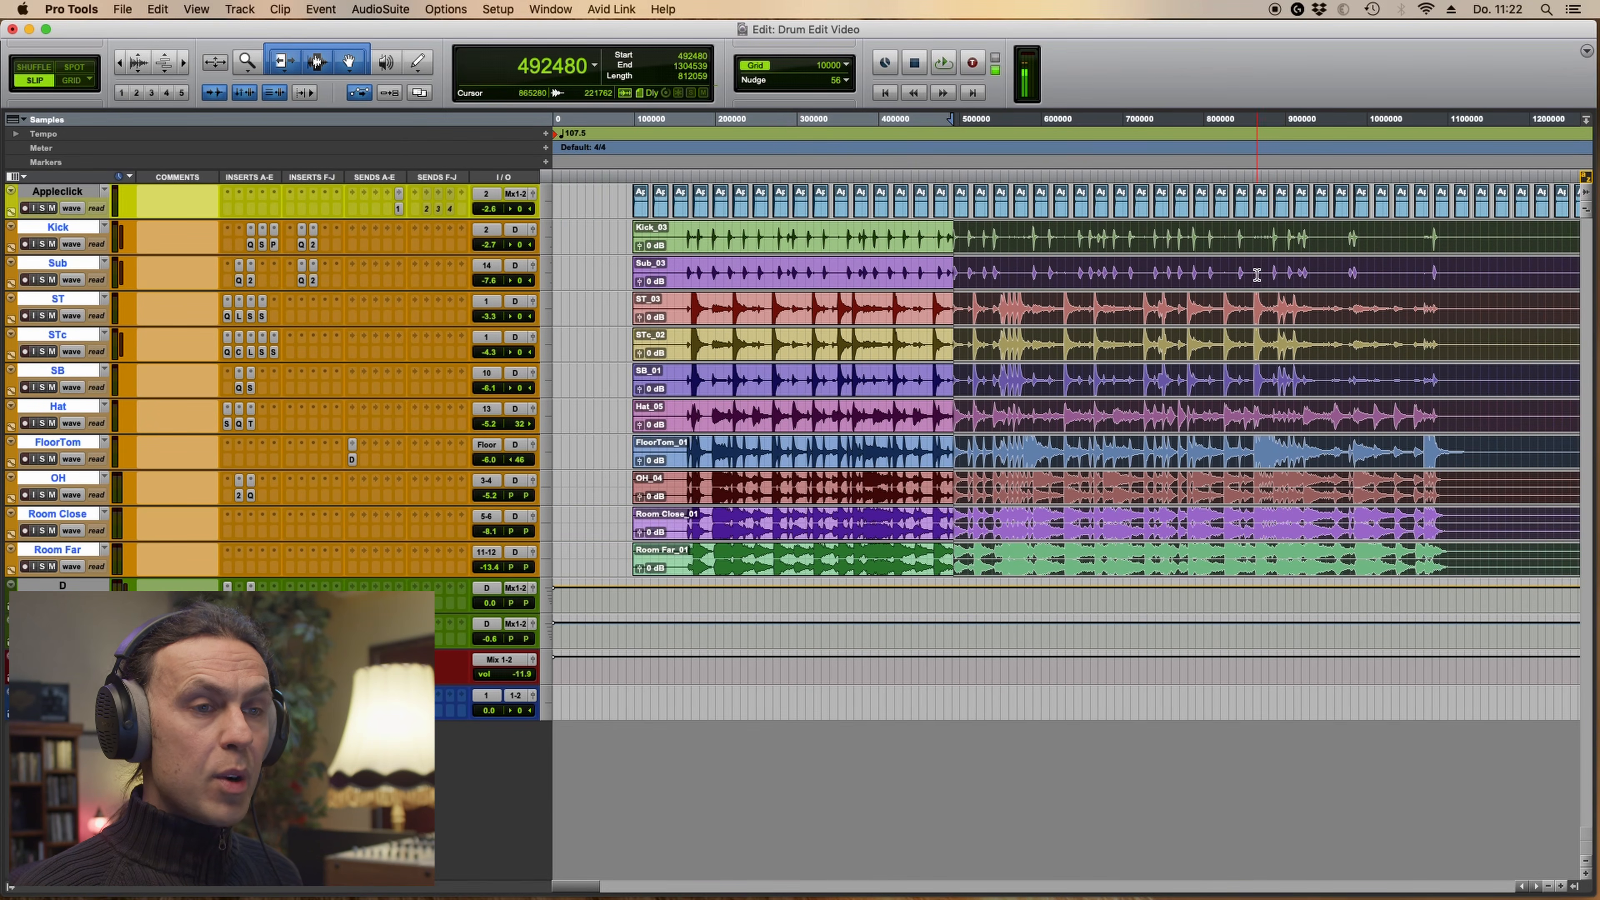
Measure the delay from the ST snare attack to the Room Far attack and enter 1552 in Room Far's comments
click(774, 272)
key(t)
key(t)
key(t)
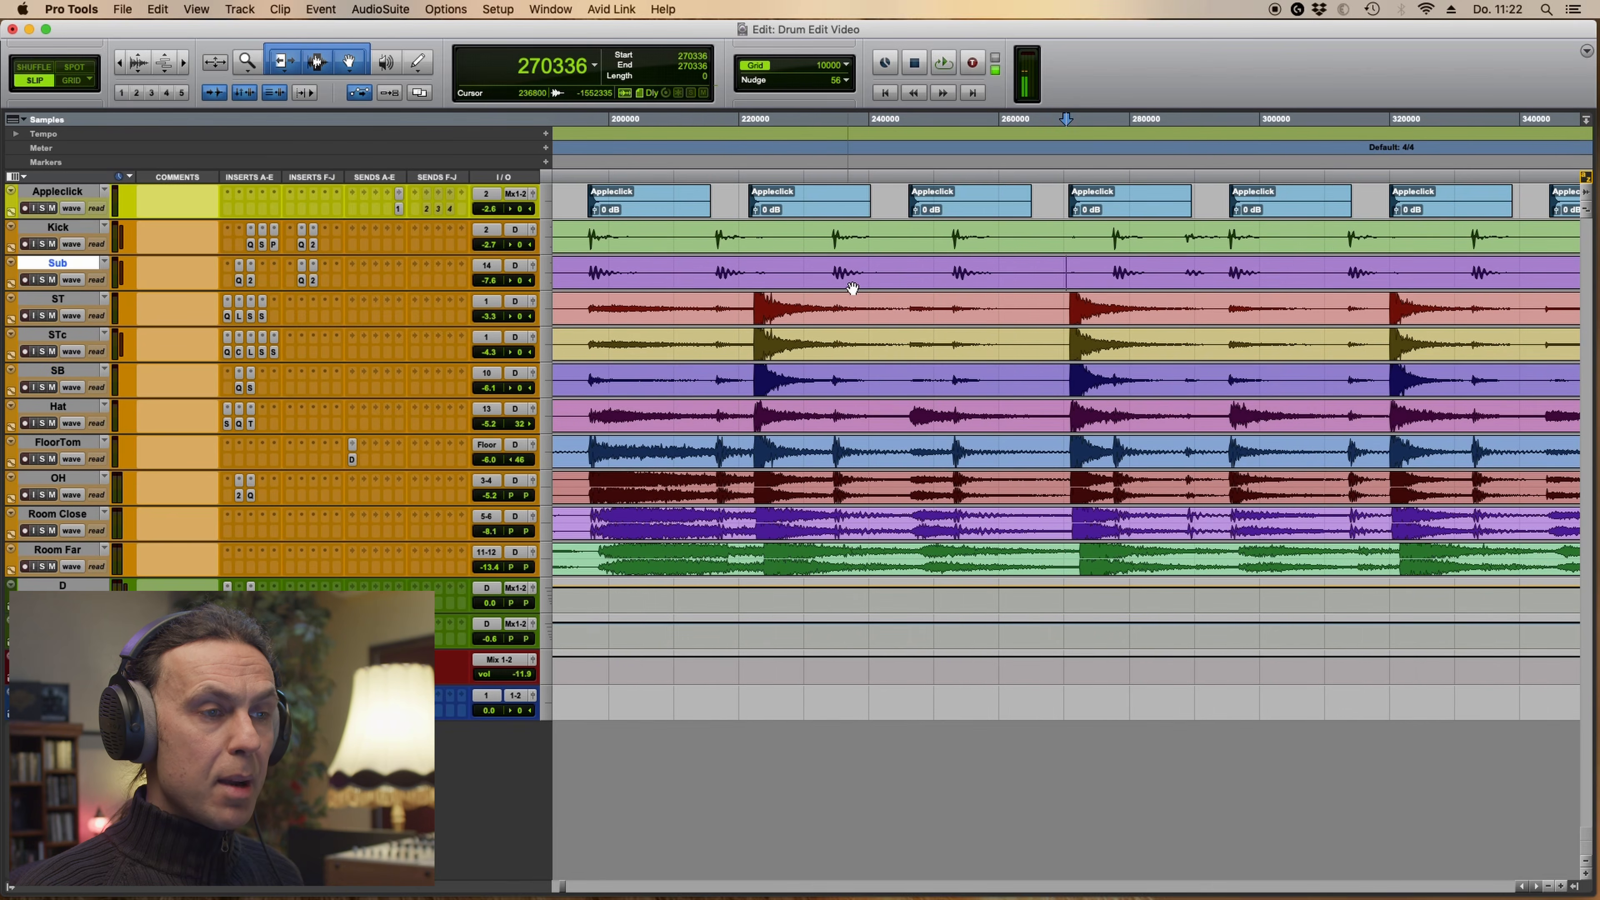
key(t)
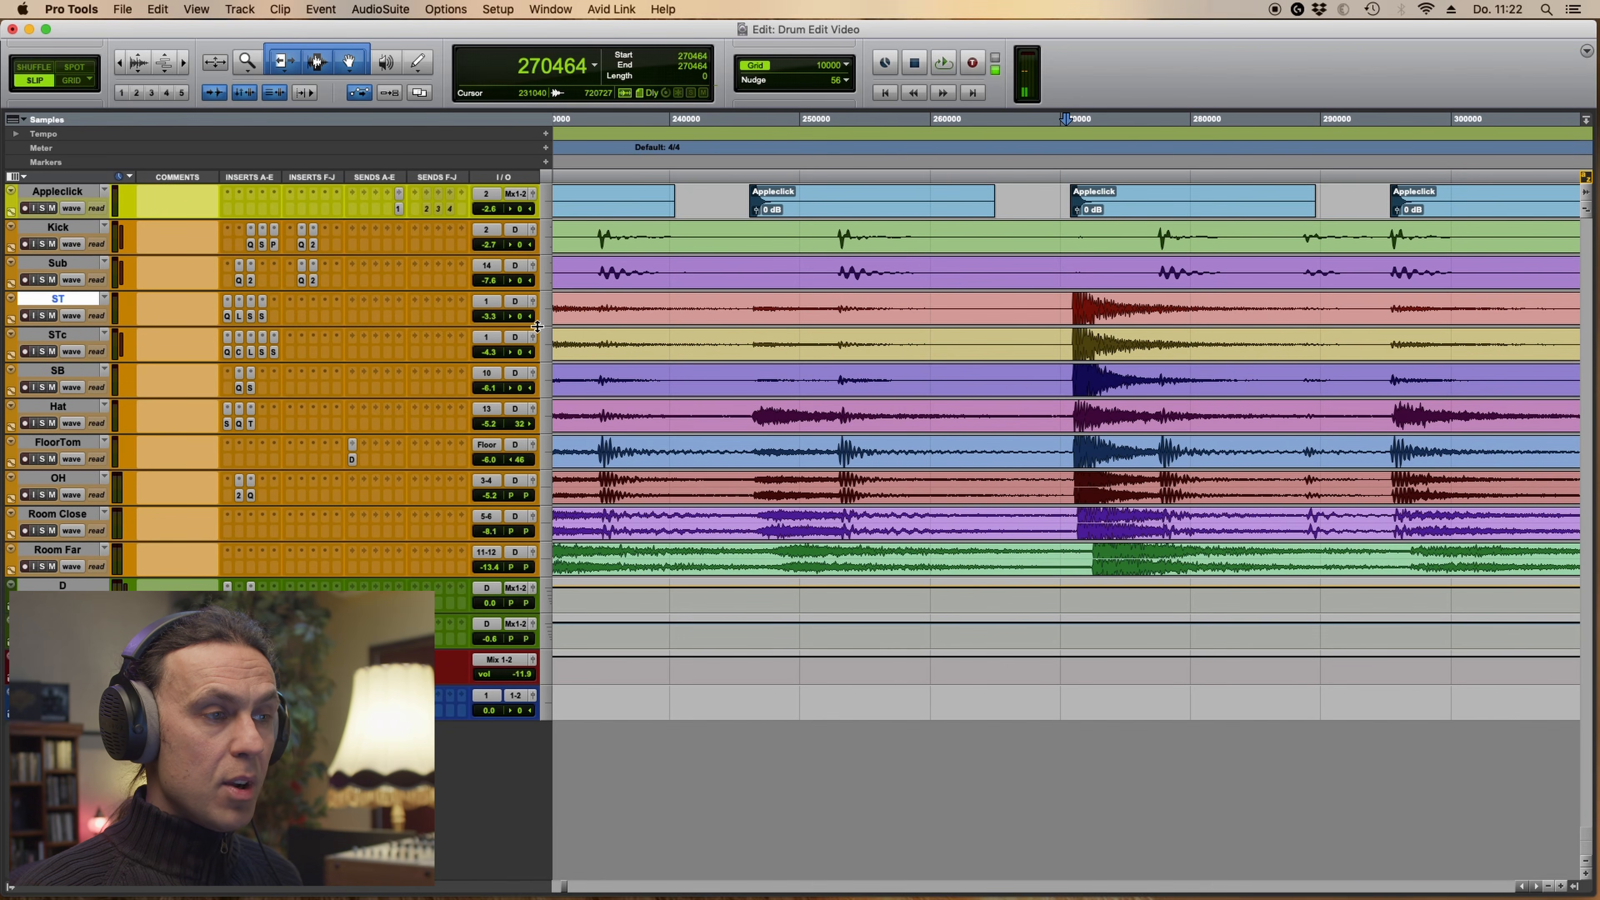
drag(538, 326, 535, 358)
key(Tab)
key(t)
key(t)
key(t)
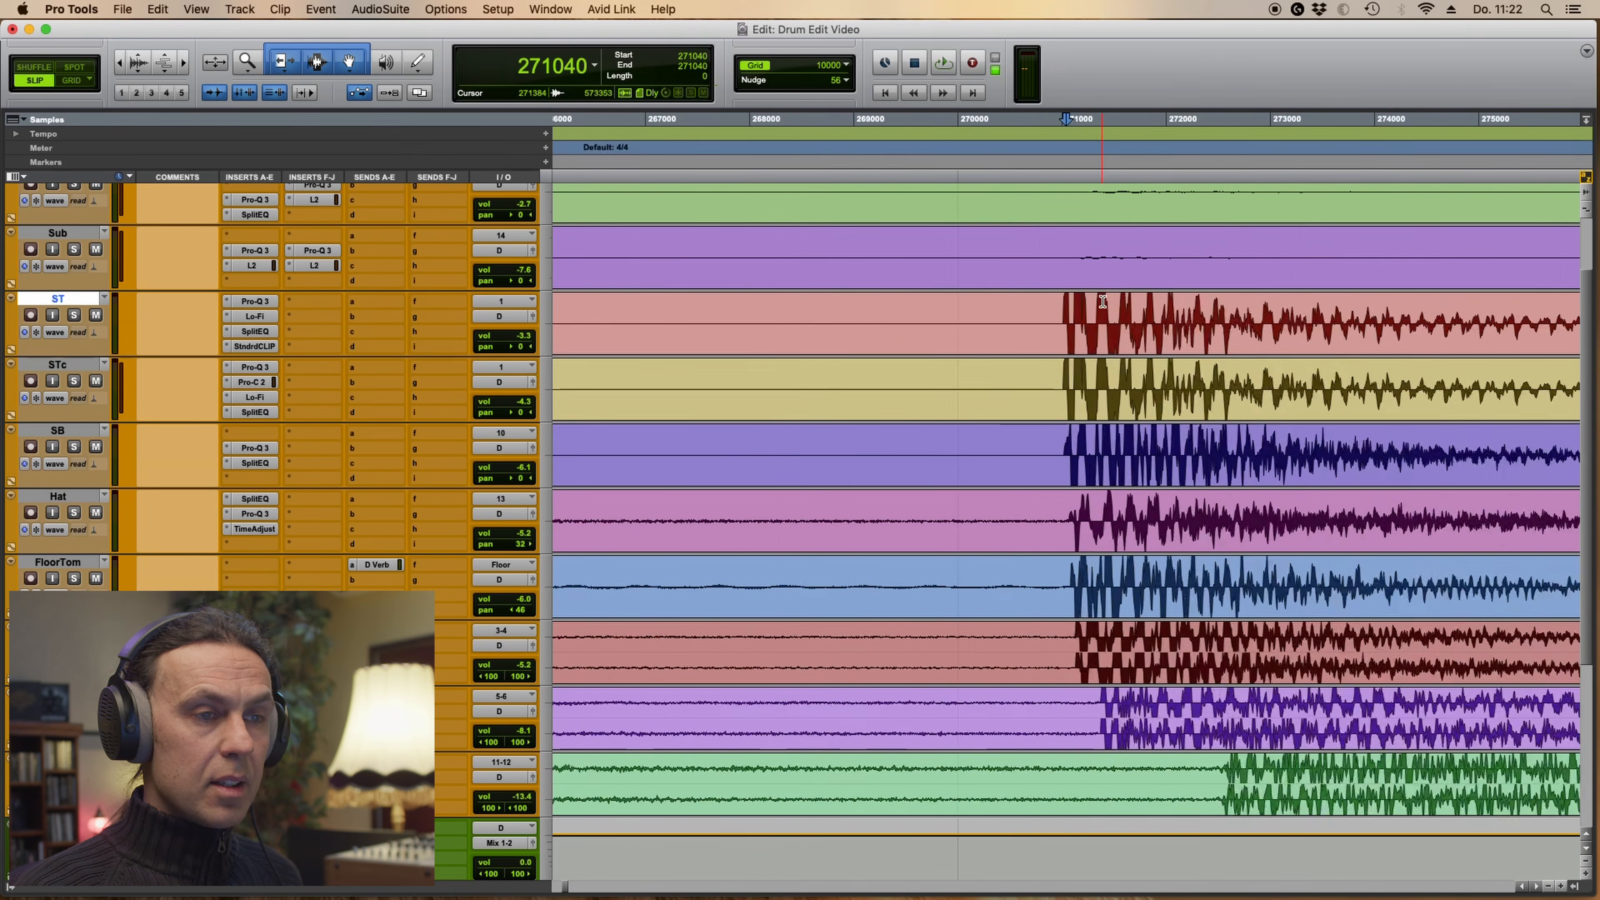
key(t)
scroll(1033, 312, right, 2)
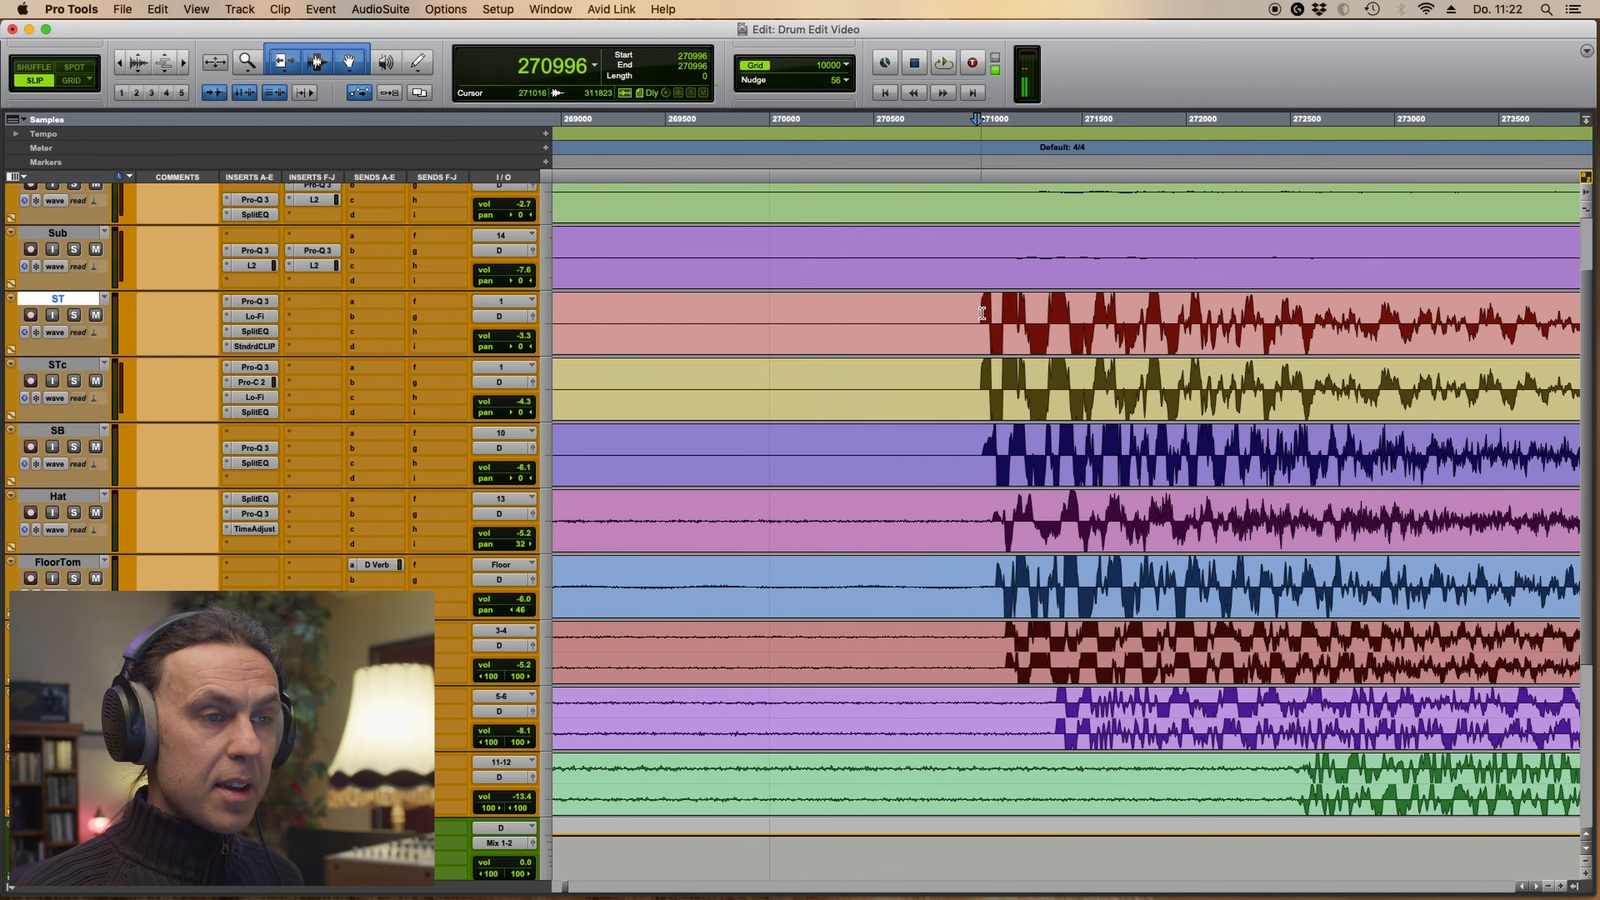
drag(1016, 417, 1289, 764)
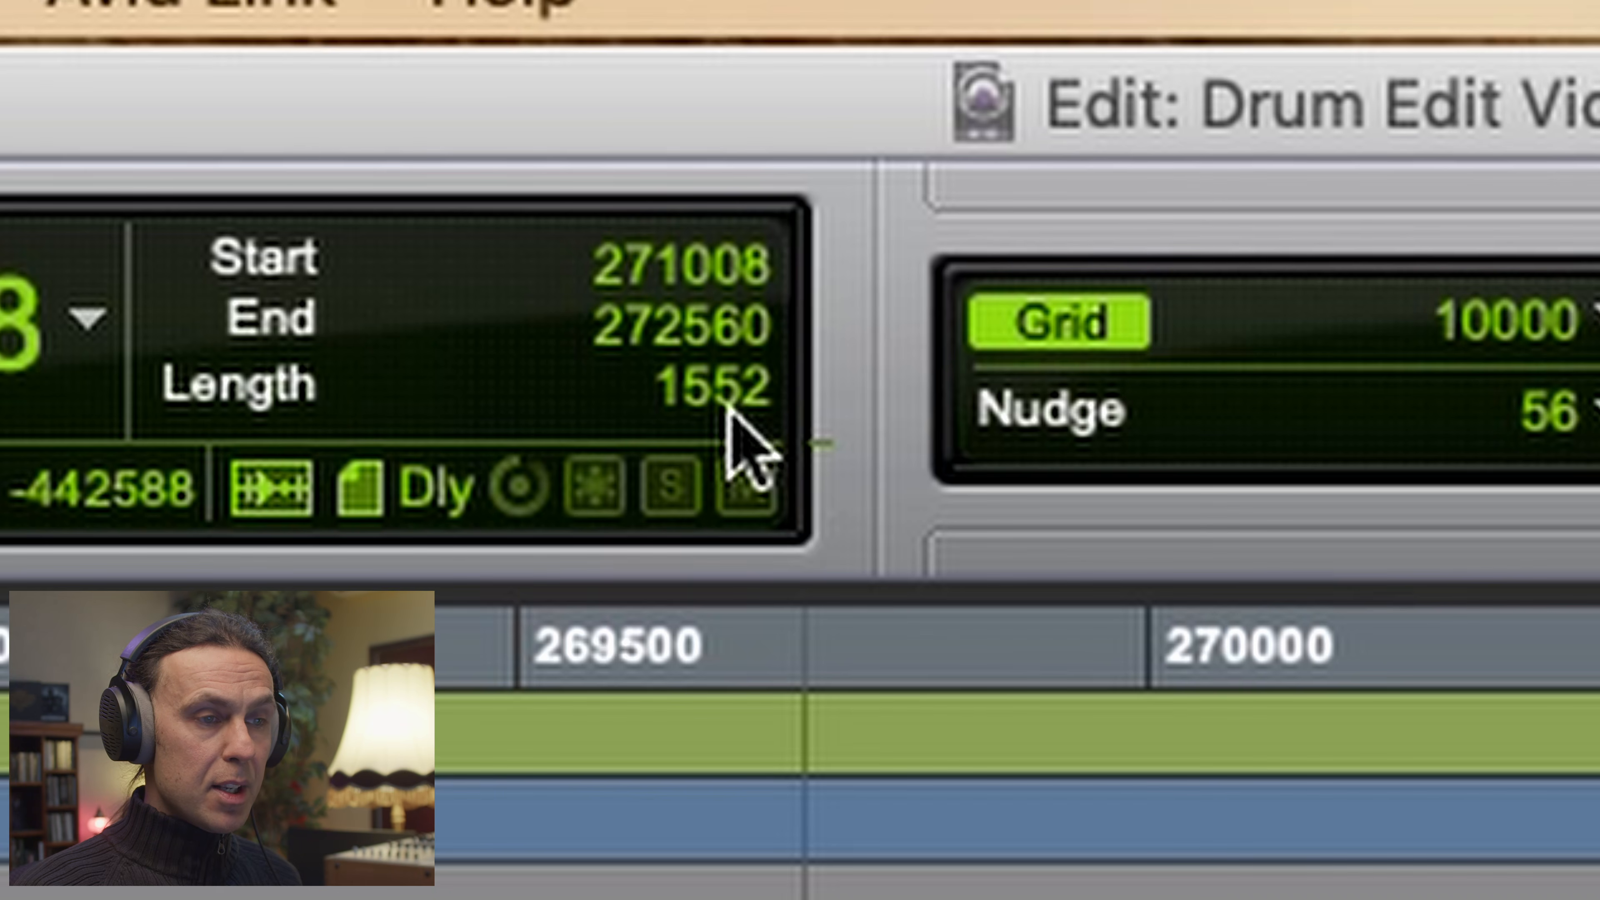
text(1552)
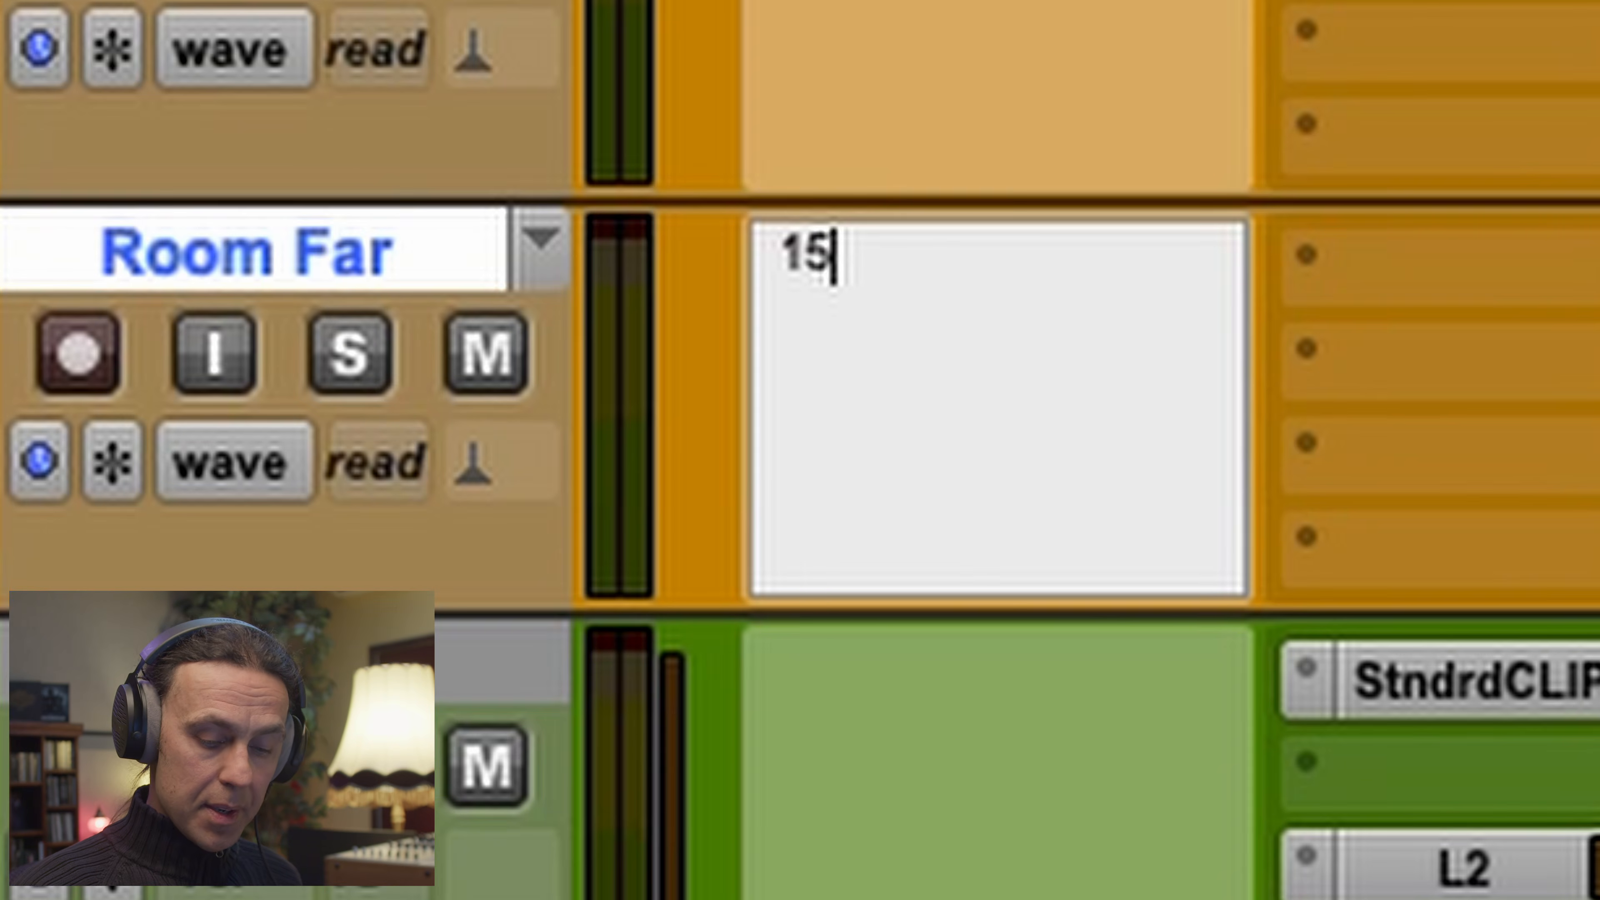
key(Return)
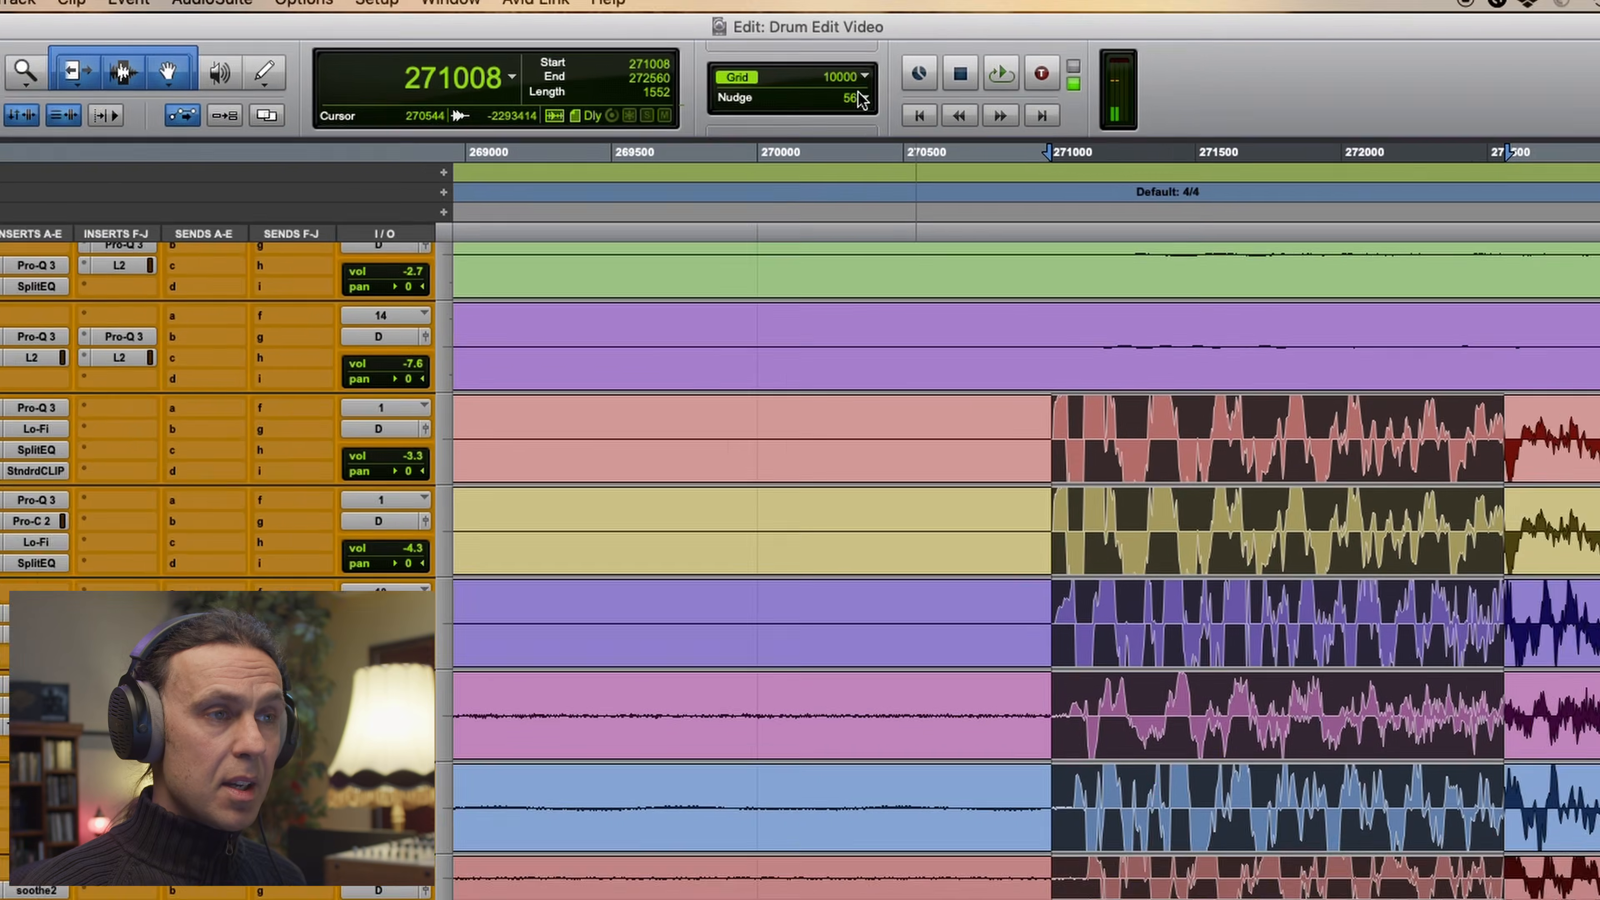
Set the nudge value to 1552 samples and nudge the whole Room Far clip earlier by that amount
click(858, 94)
text(1552)
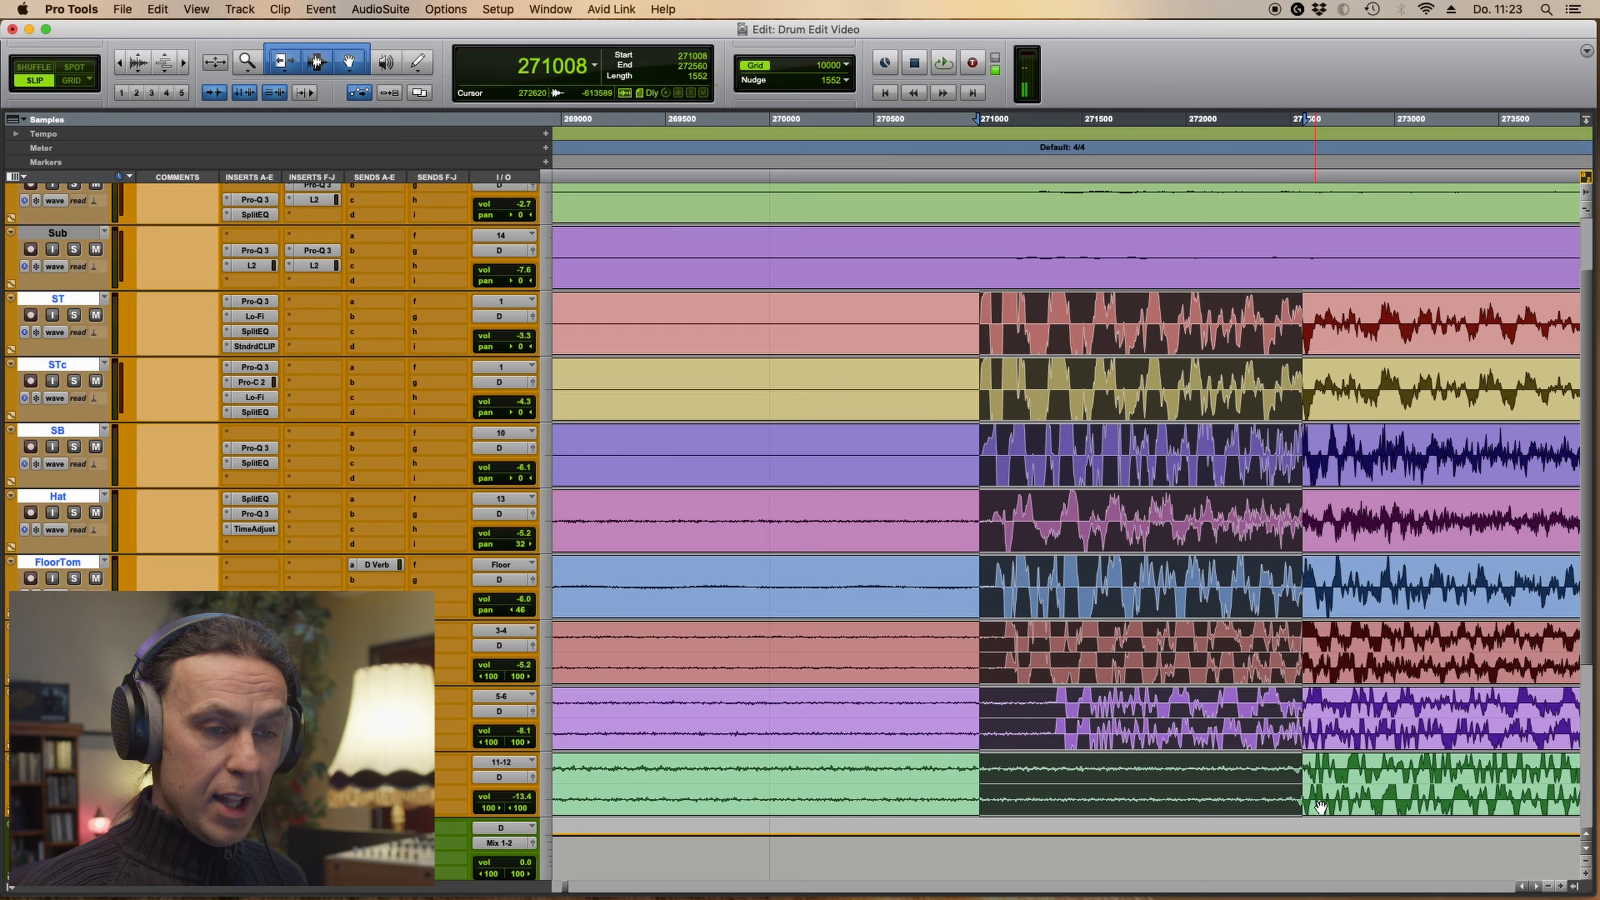
double_click(1330, 789)
key(comma)
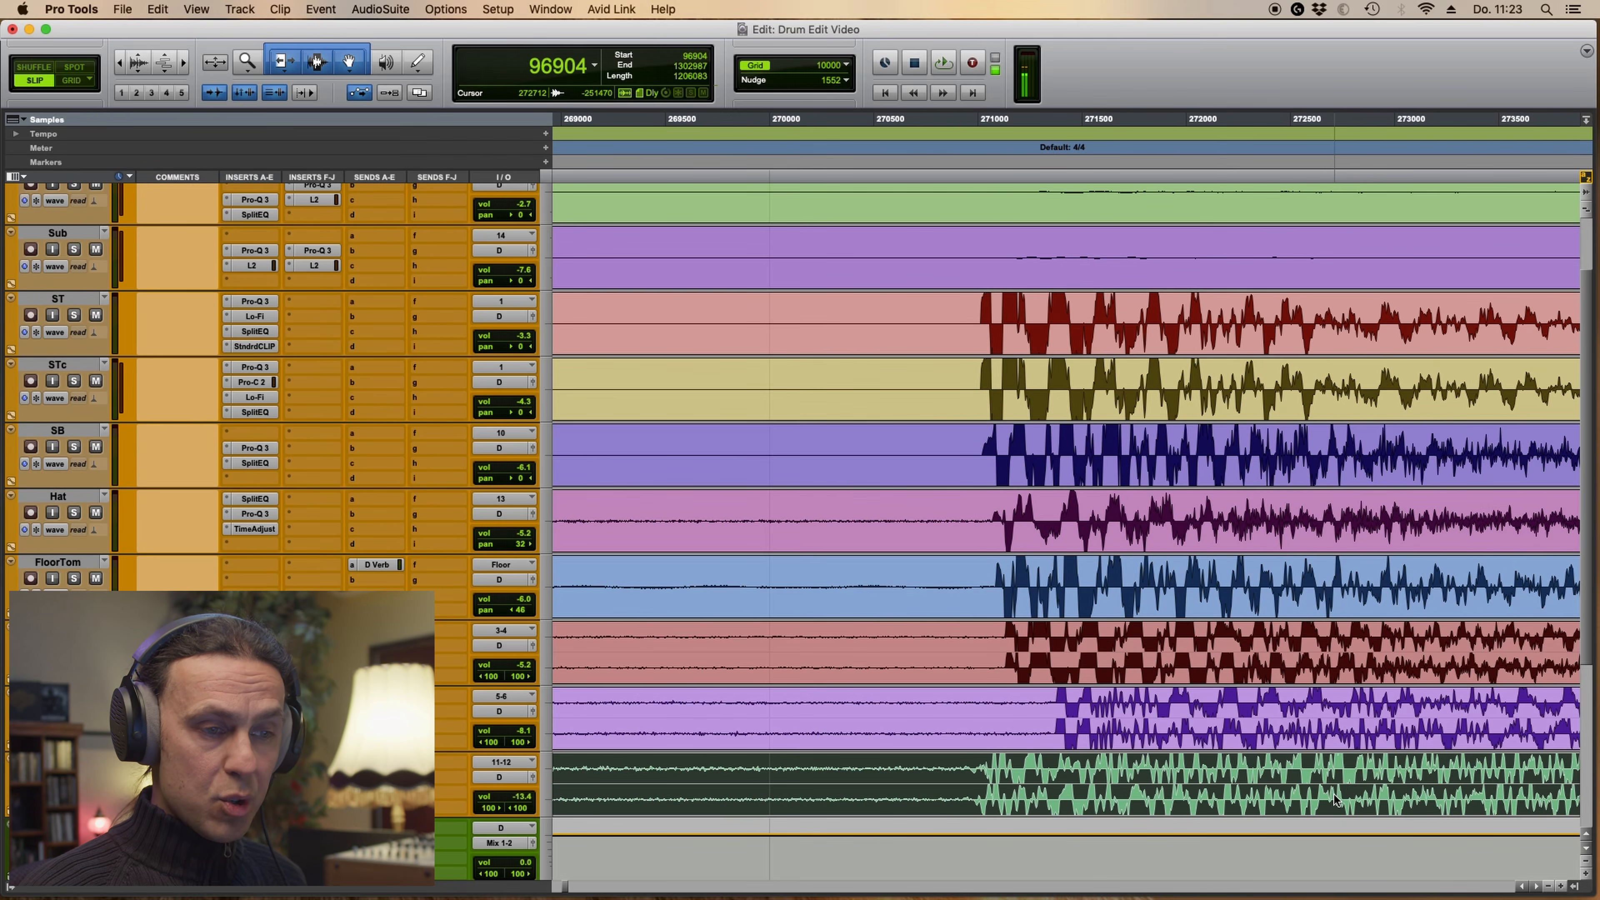
Measure the delay from the ST snare attack to the Room Close attack and enter 356 in Room Close's comments
click(979, 303)
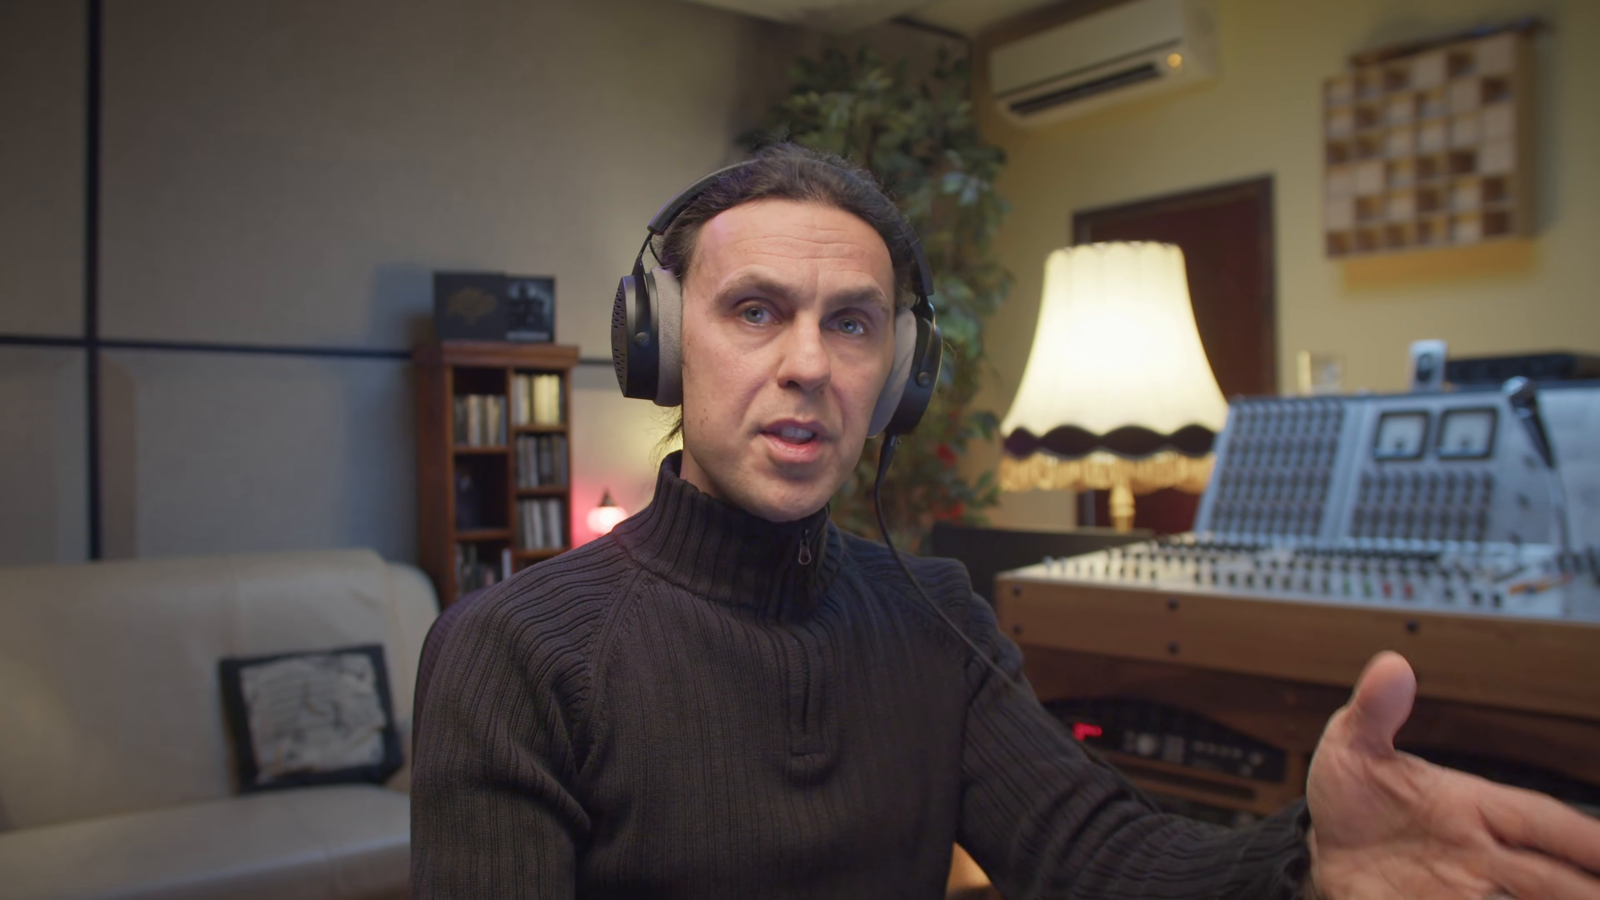
click(1079, 704)
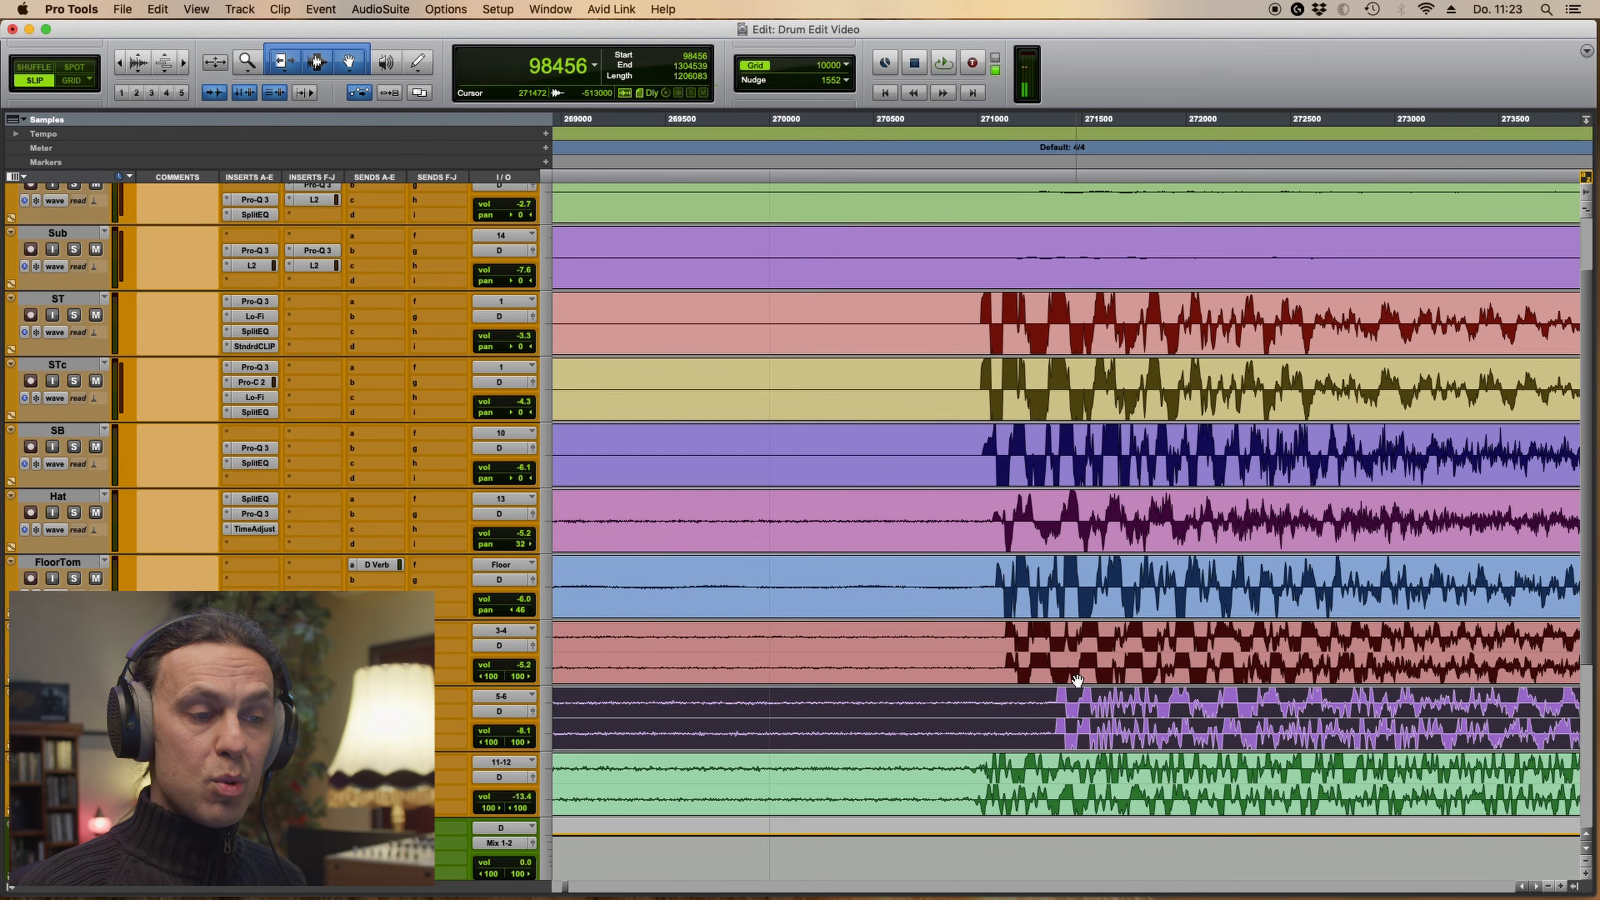
click(1077, 681)
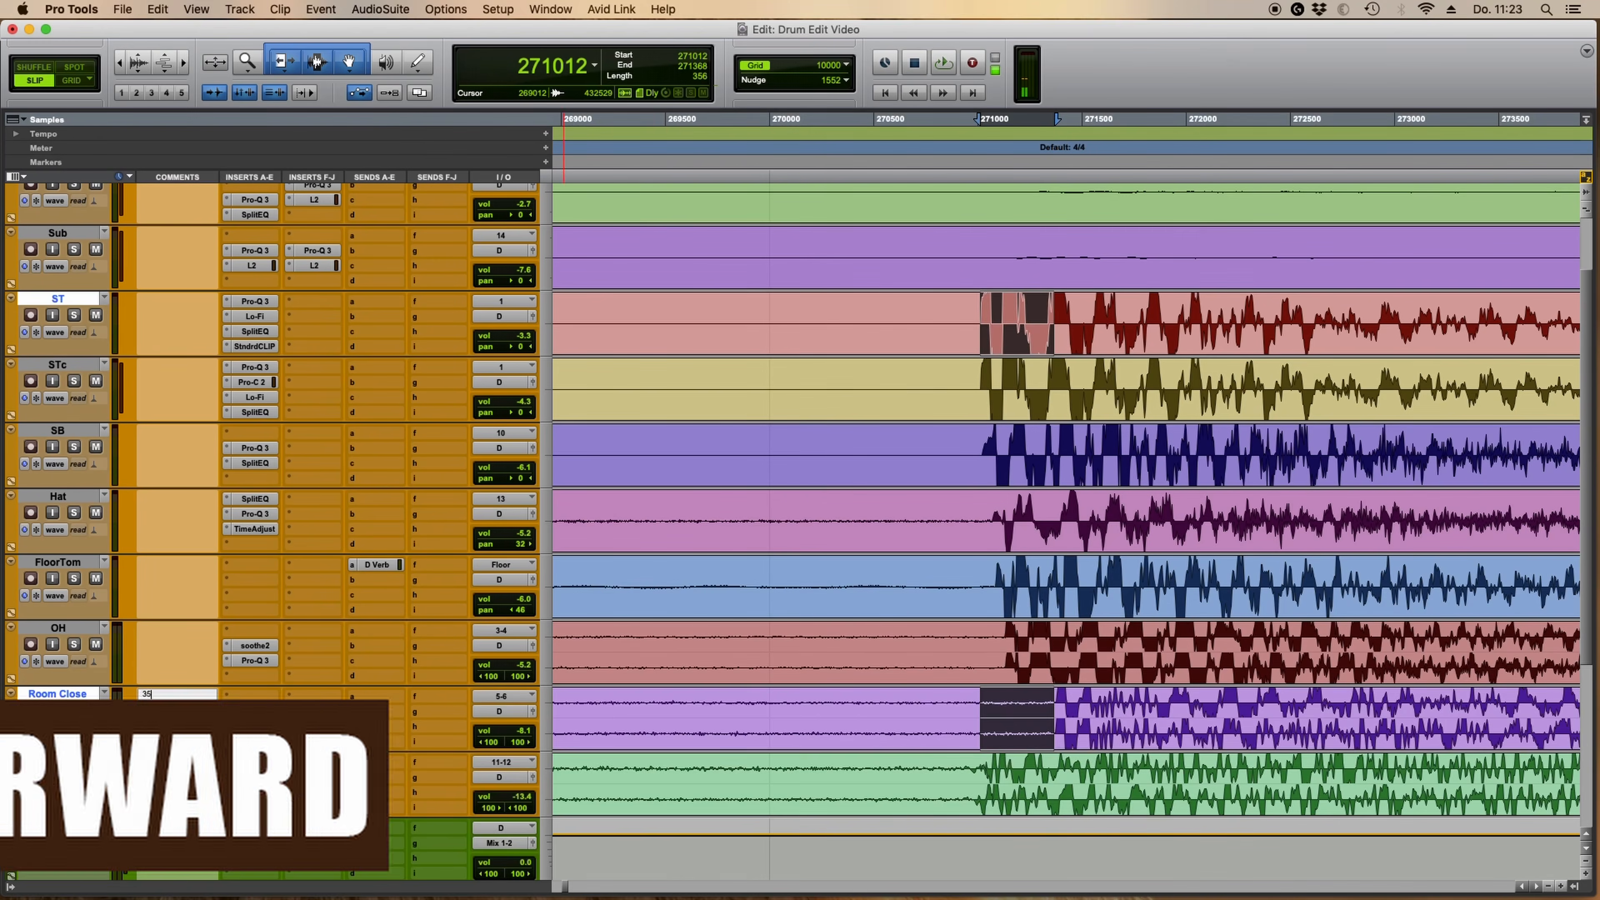
text(6)
key(Return)
Set the nudge value to 356 samples and nudge the Room Close clip earlier into alignment with the snare
click(1077, 734)
click(831, 80)
text(356)
key(Return)
Measure the OH delay against the ST snare attack, note 116 in OH's comments and nudge its clip earlier
key(t)
key(t)
key(t)
drag(1069, 325, 1266, 669)
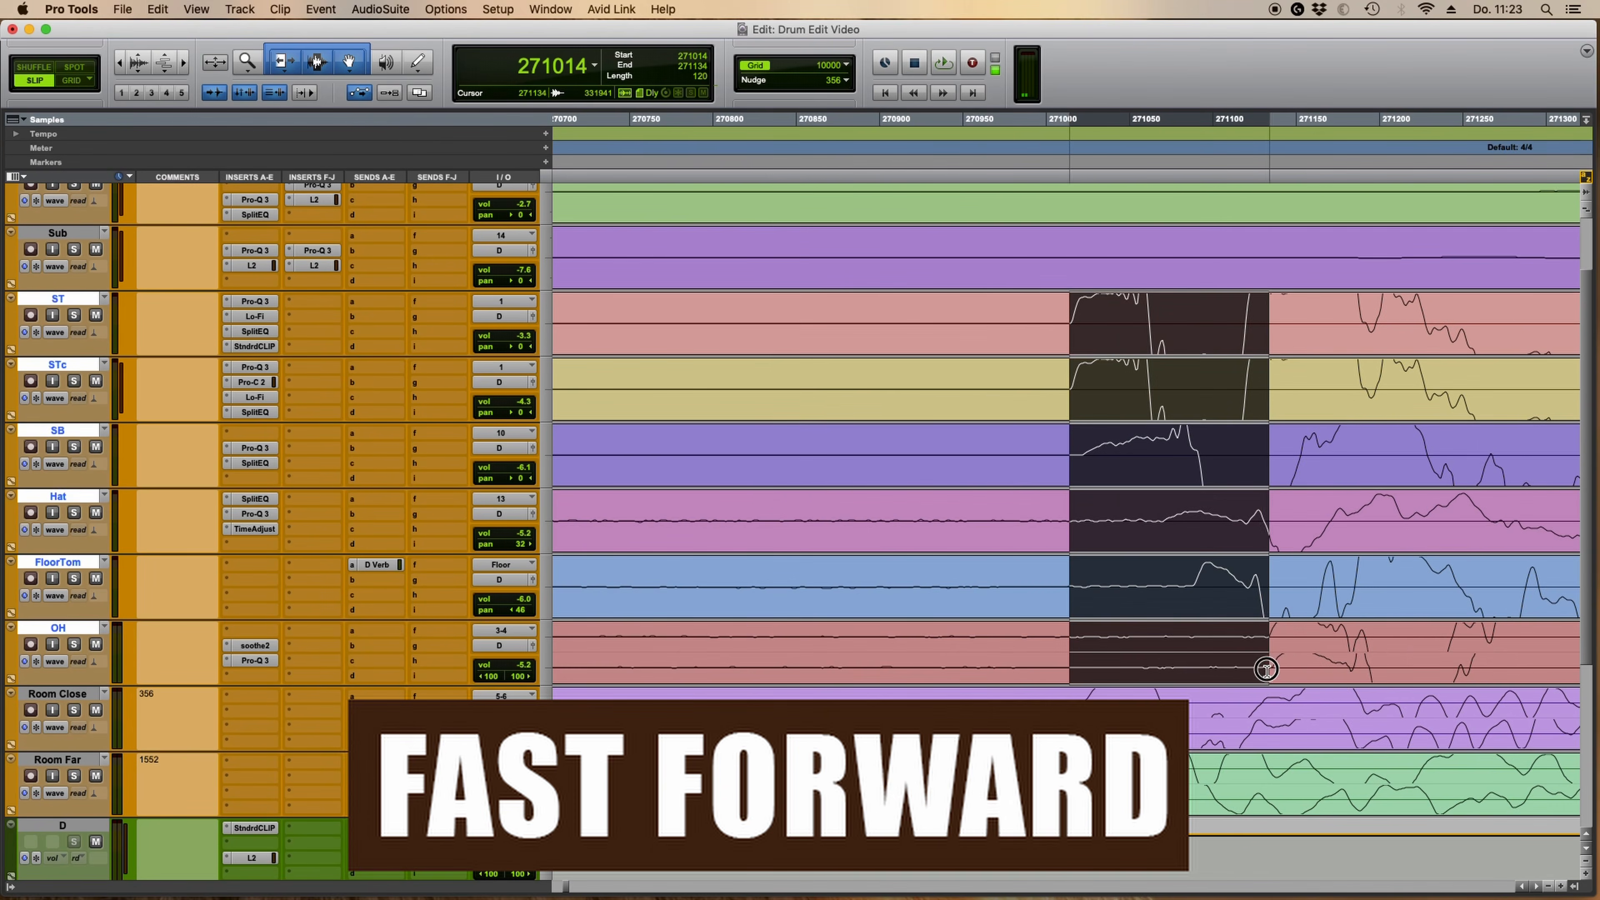
click(1077, 669)
key(comma)
Measure the Hat and FloorTom delay, note 60 in both tracks' comments and nudge the clips earlier by 60 samples
key(r)
drag(1117, 521, 1076, 570)
text(60)
key(Return)
click(177, 521)
text(60)
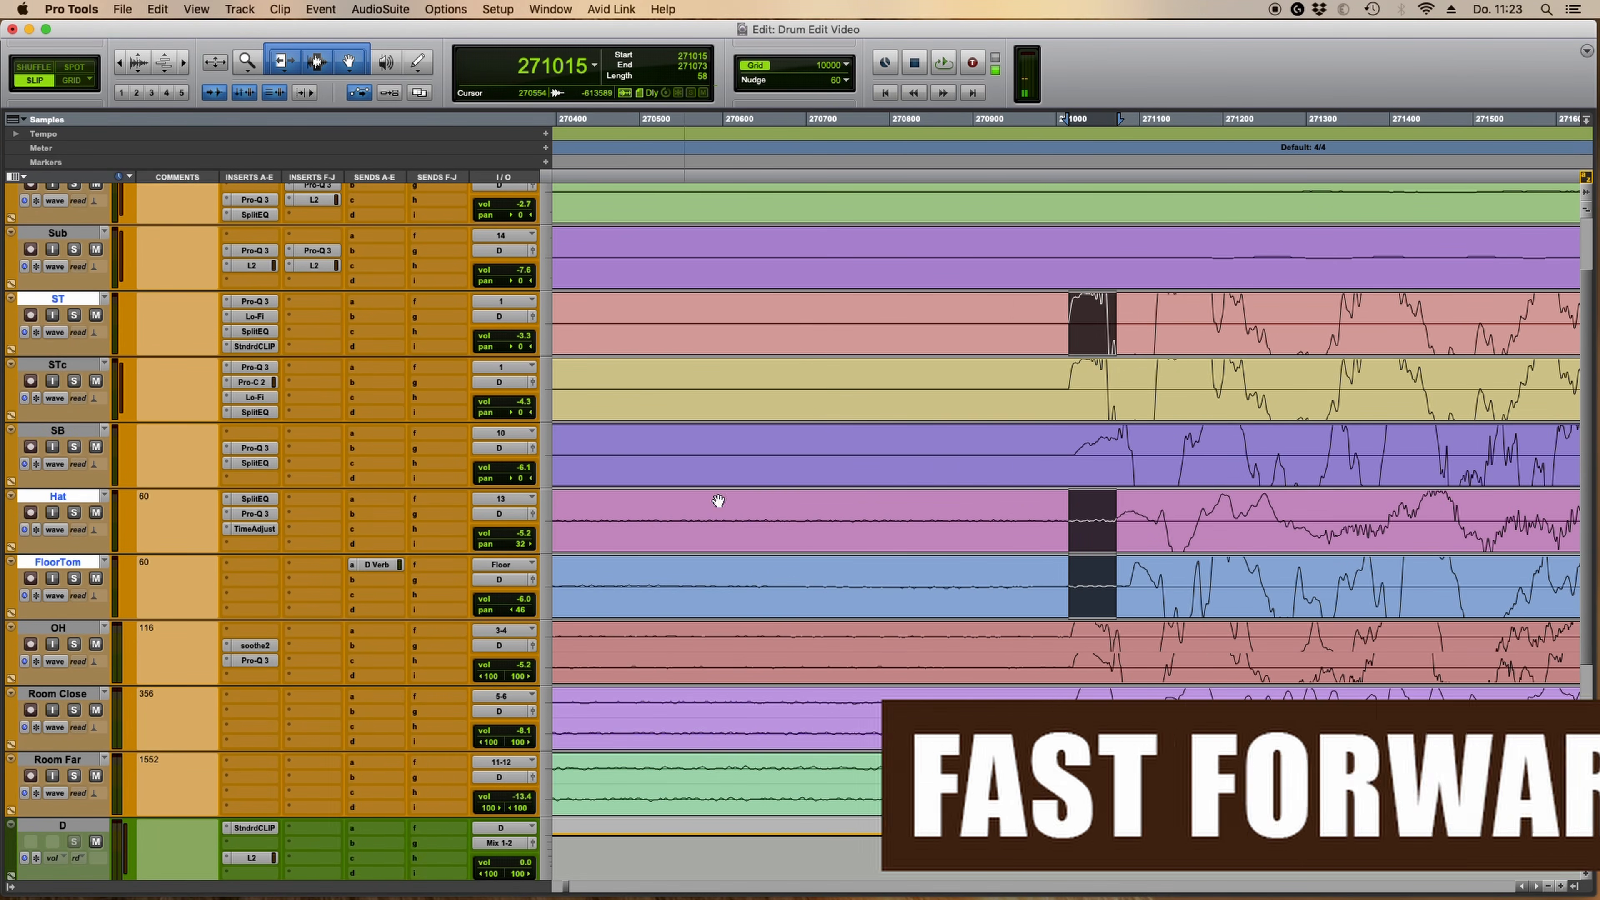
click(721, 536)
key(comma)
Examine the alignment of the snare hit's attack across all drum tracks
drag(1066, 382, 858, 775)
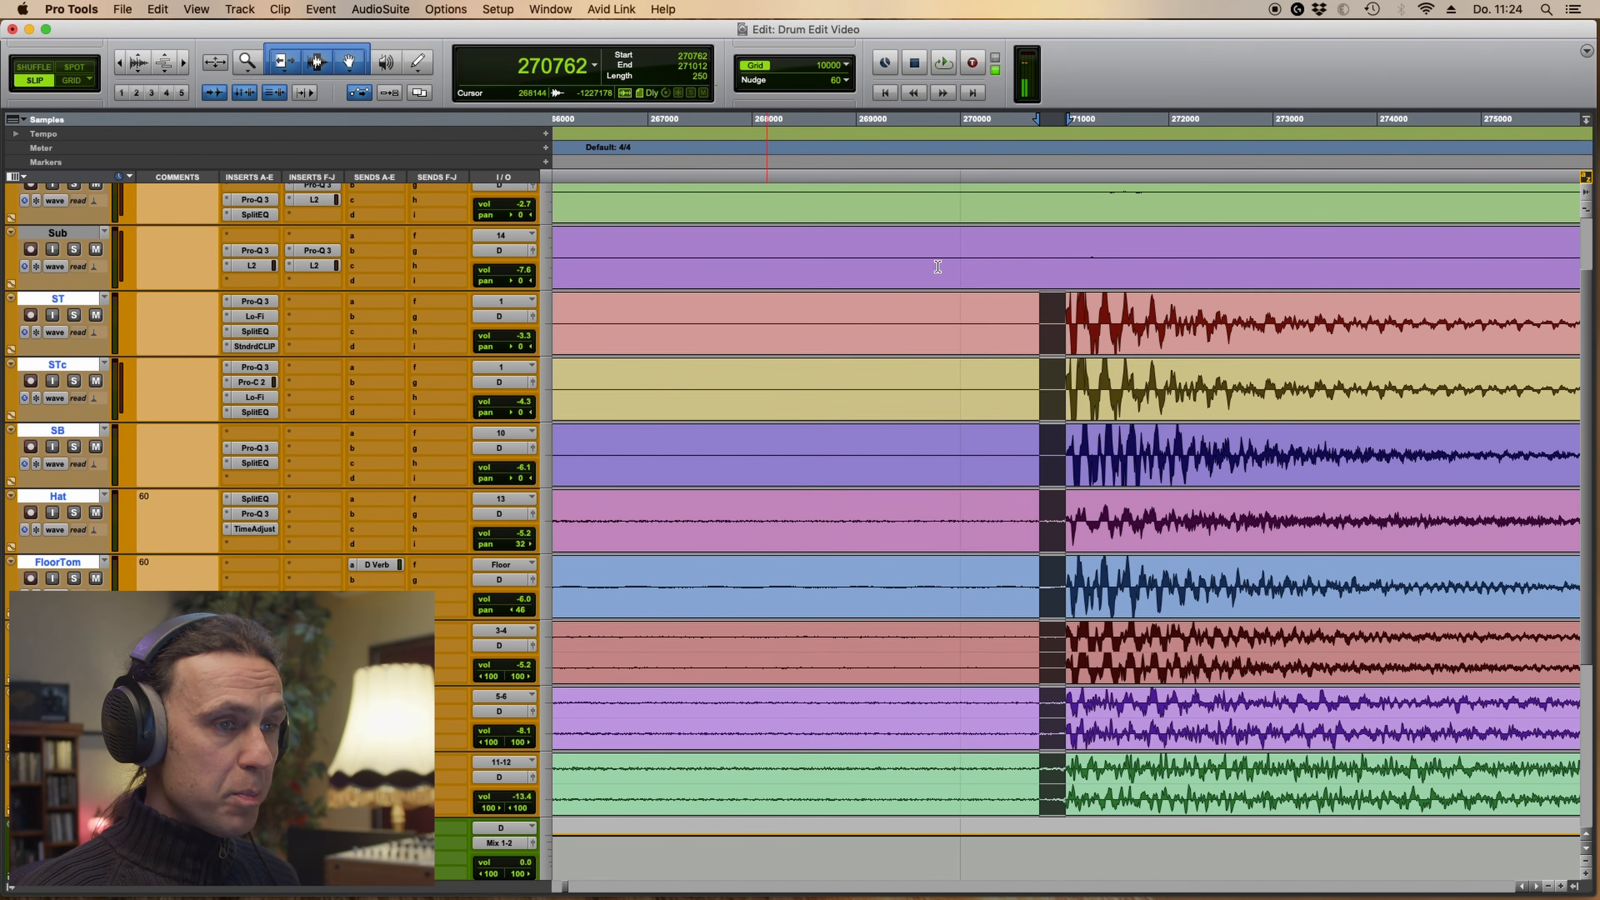
scroll(907, 292, up, 3)
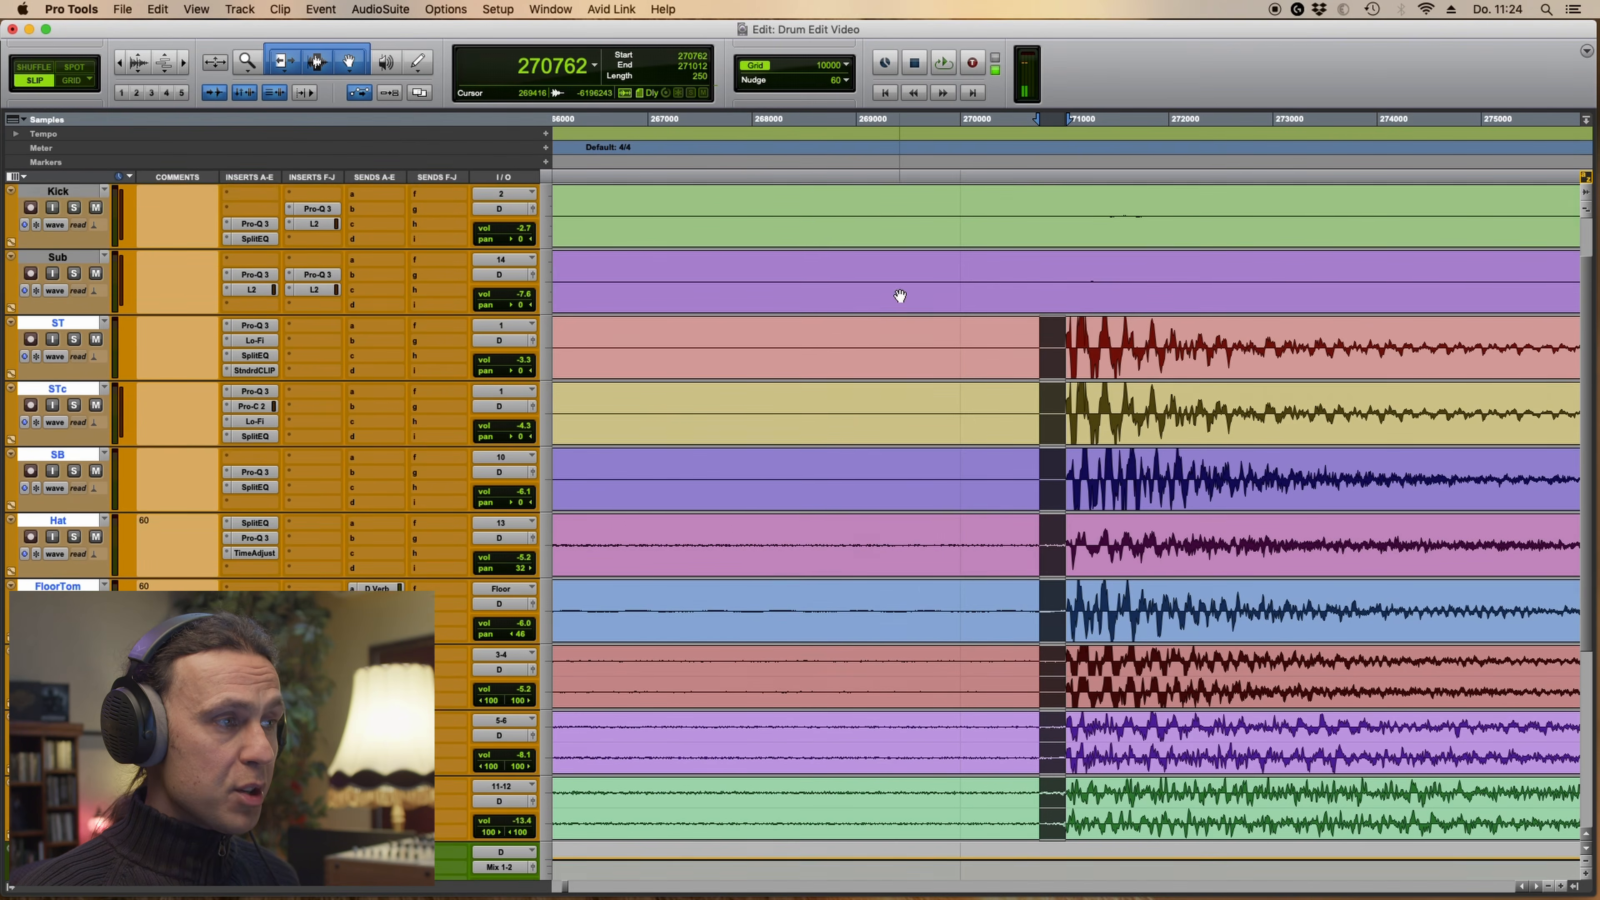
drag(828, 279, 913, 625)
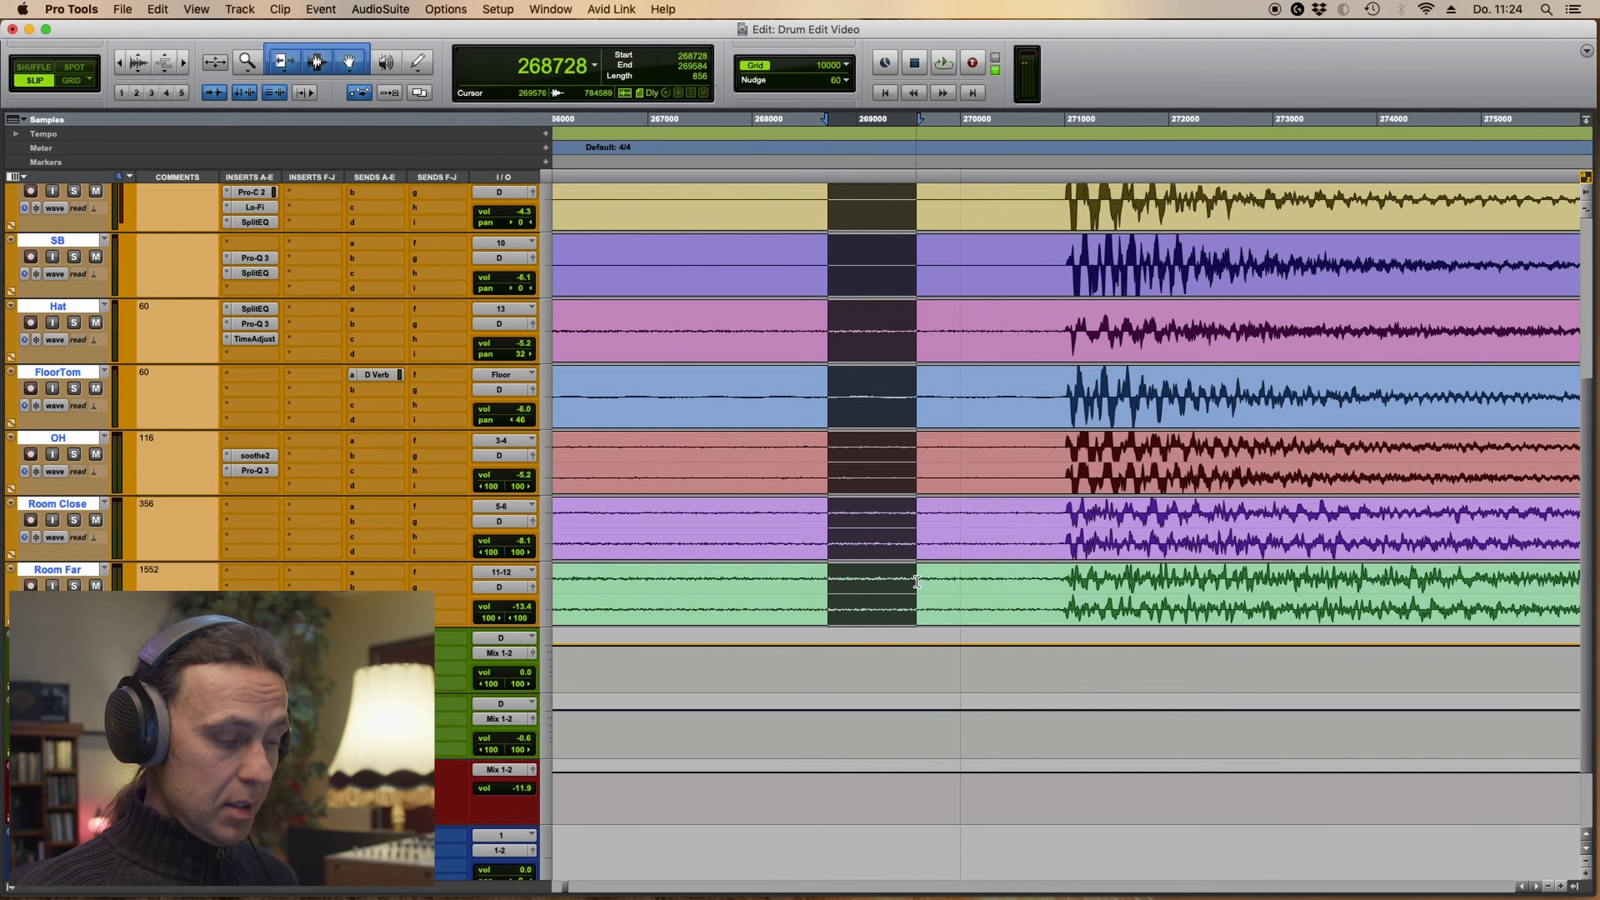
key(Escape)
drag(1031, 337, 1041, 319)
scroll(1054, 259, up, 3)
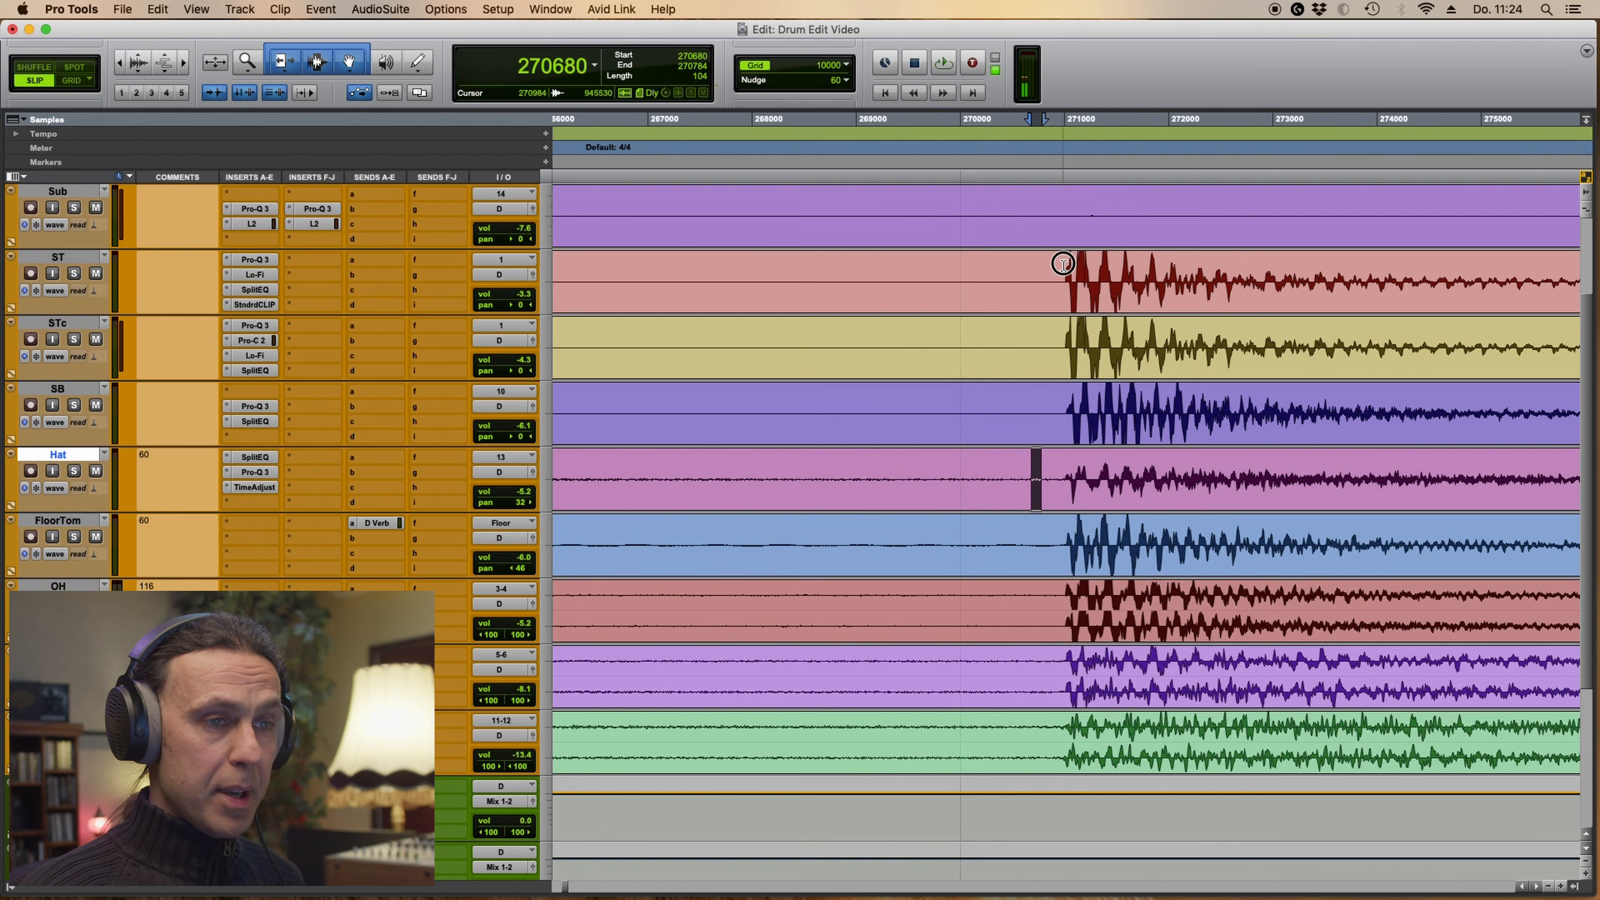
Try separating all drum clips with one straight cut just before the aligned snare hit and moving the hit earlier
click(1063, 263)
key(super+e)
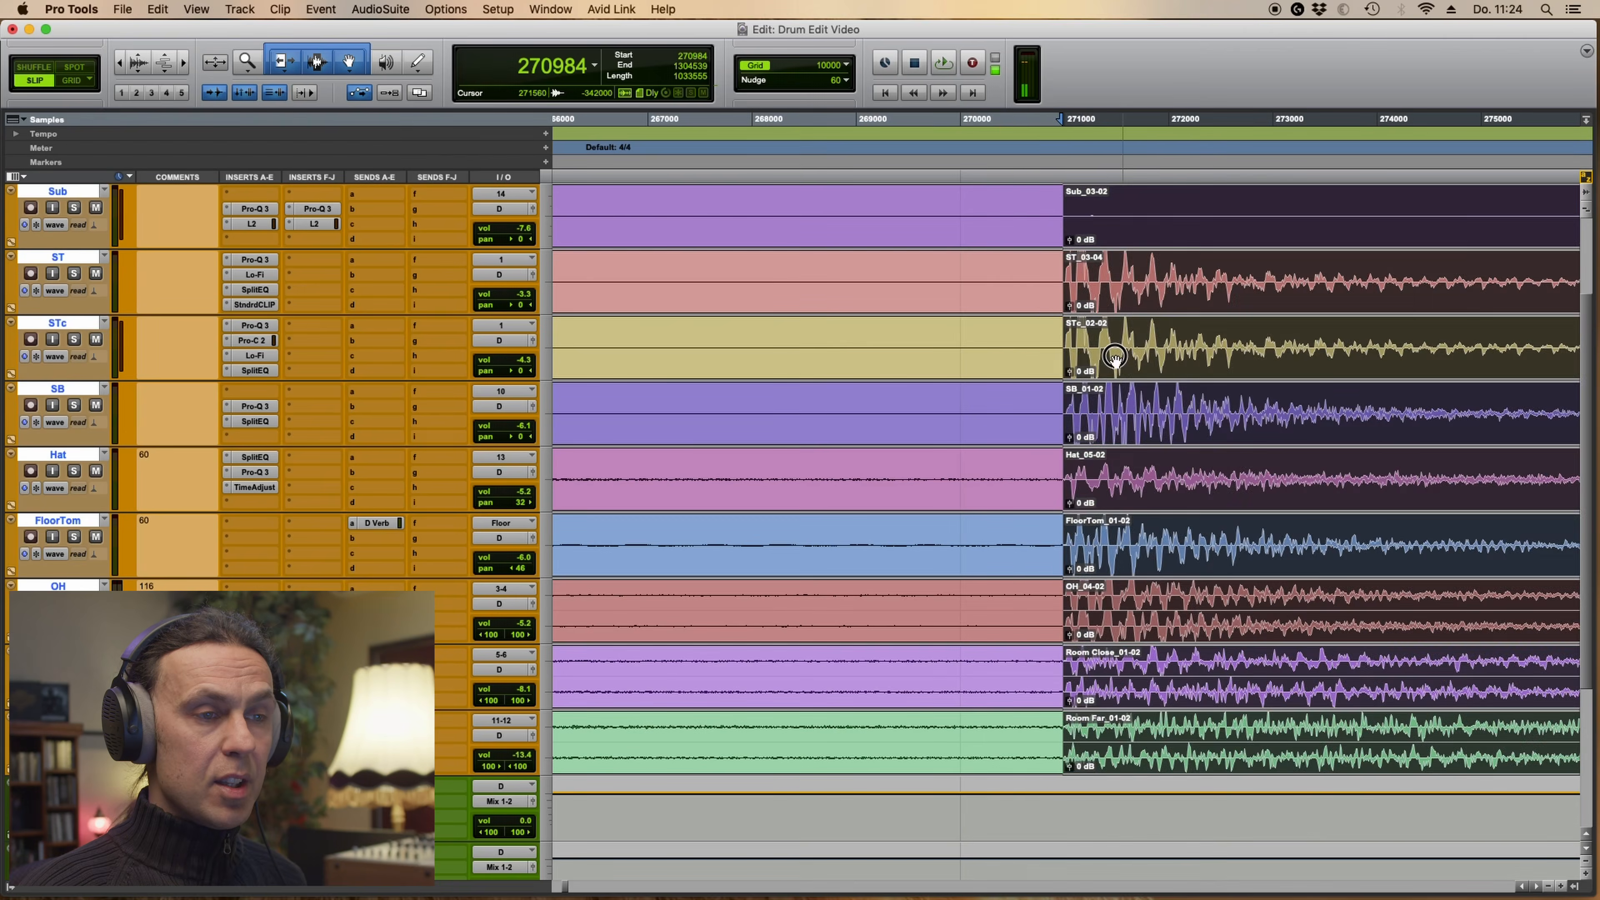
drag(1019, 341, 985, 341)
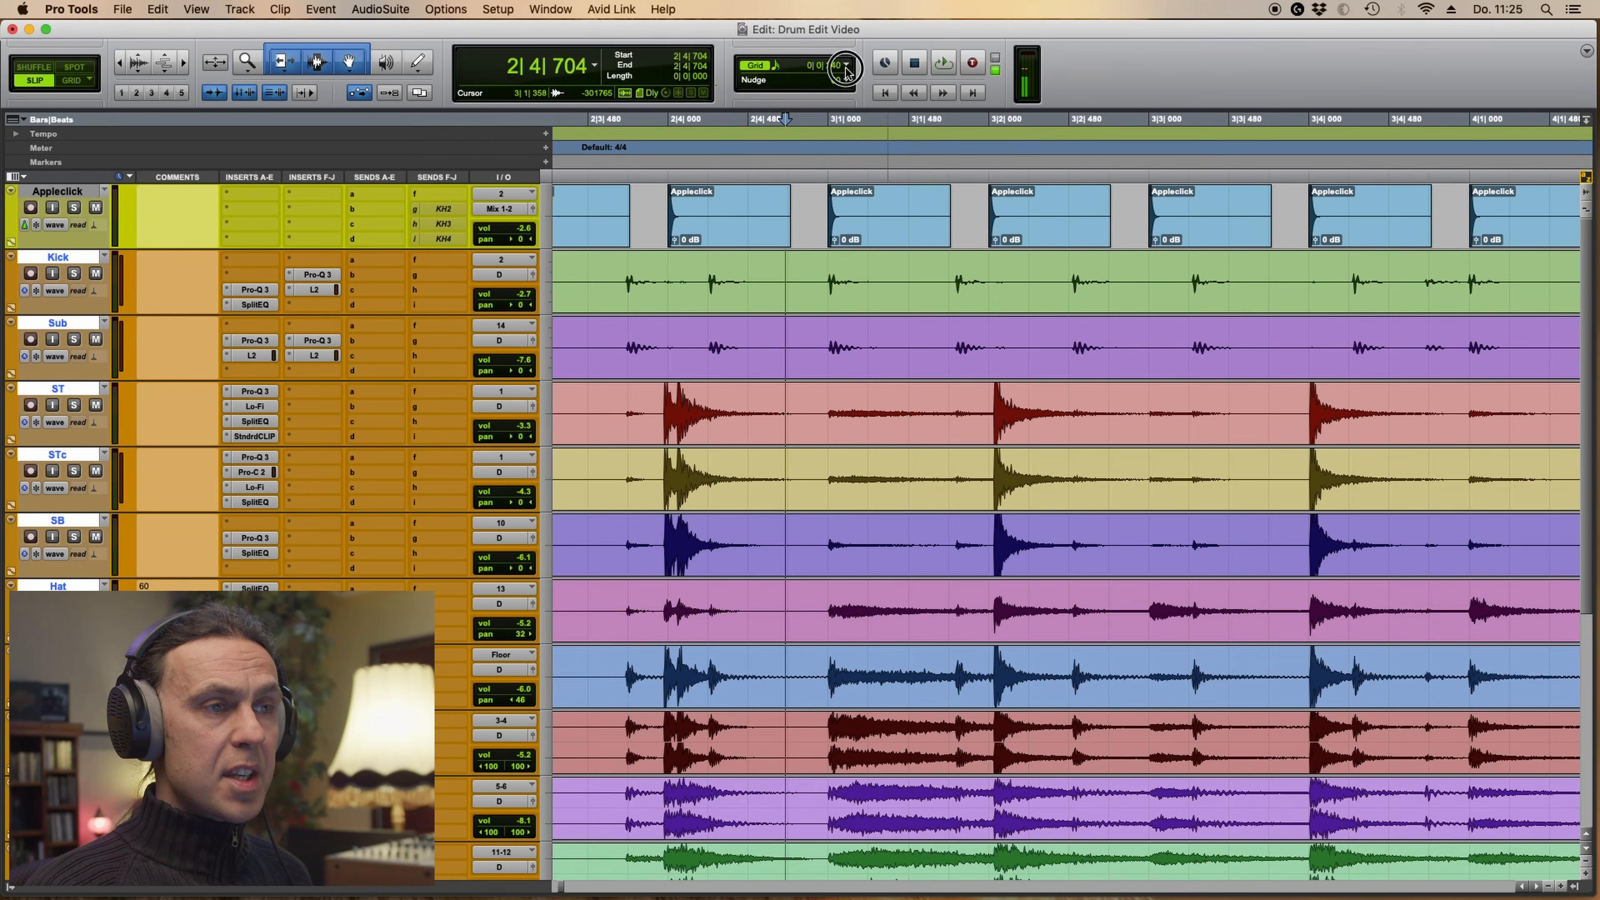
Set the grid value to 1/16 note in Bars|Beats
click(845, 66)
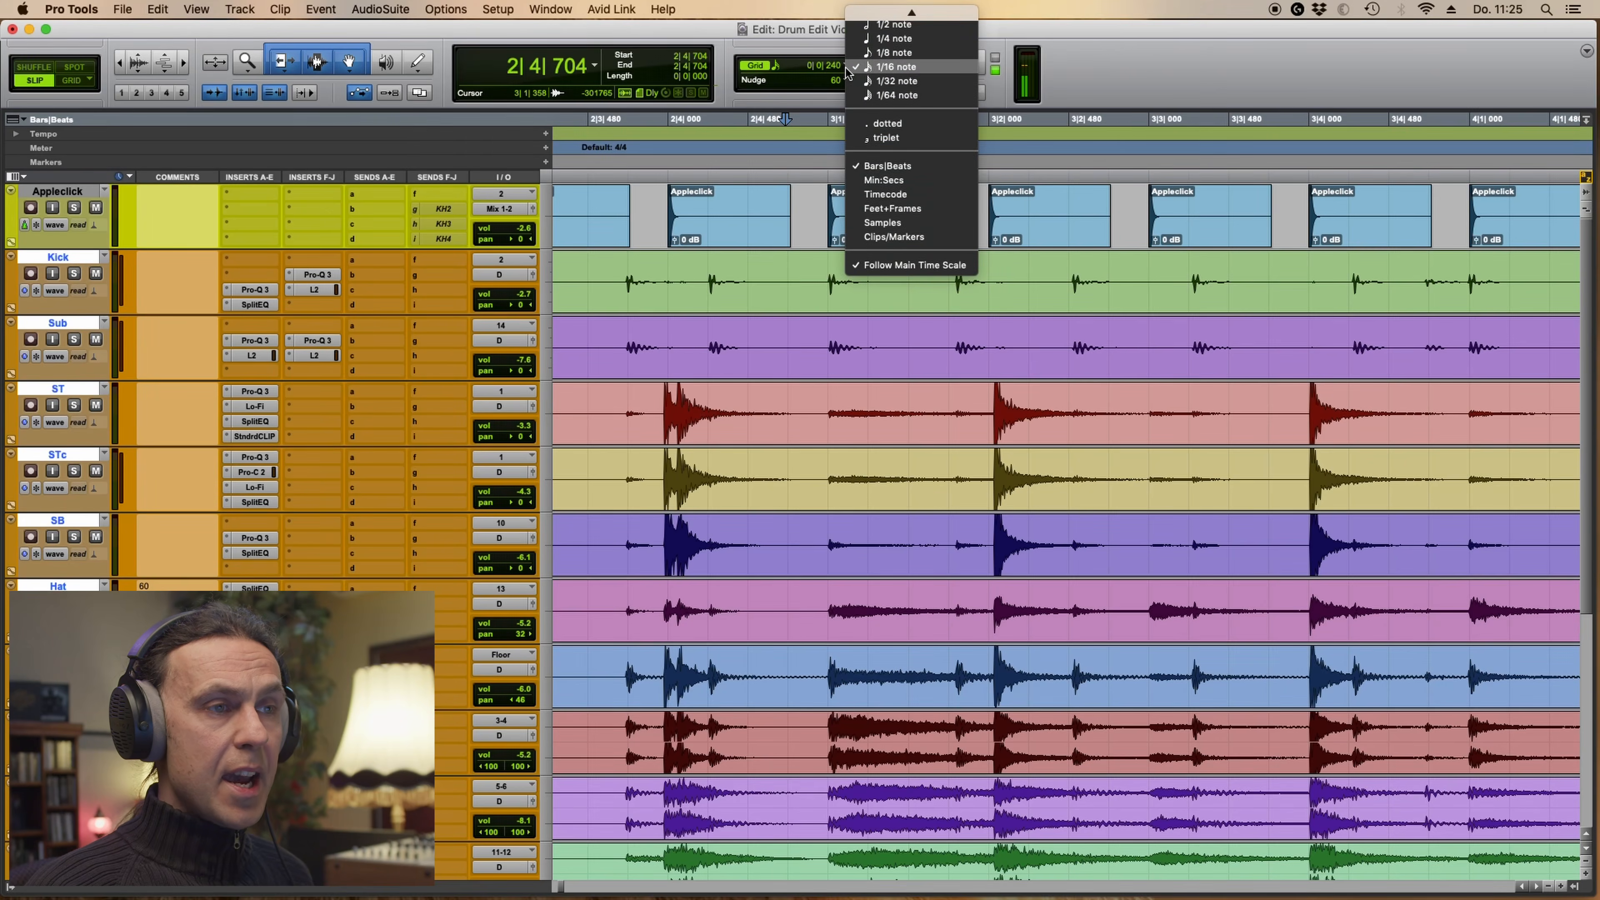
click(930, 68)
Examine the timing of the kick hits in bars 2 to 4 against the click and the sixteenth-note grid
click(1423, 275)
key(t)
key(alt+super+])
scroll(1345, 303, right, 5)
drag(868, 270, 918, 278)
drag(1193, 291, 1271, 296)
scroll(1449, 279, right, 1)
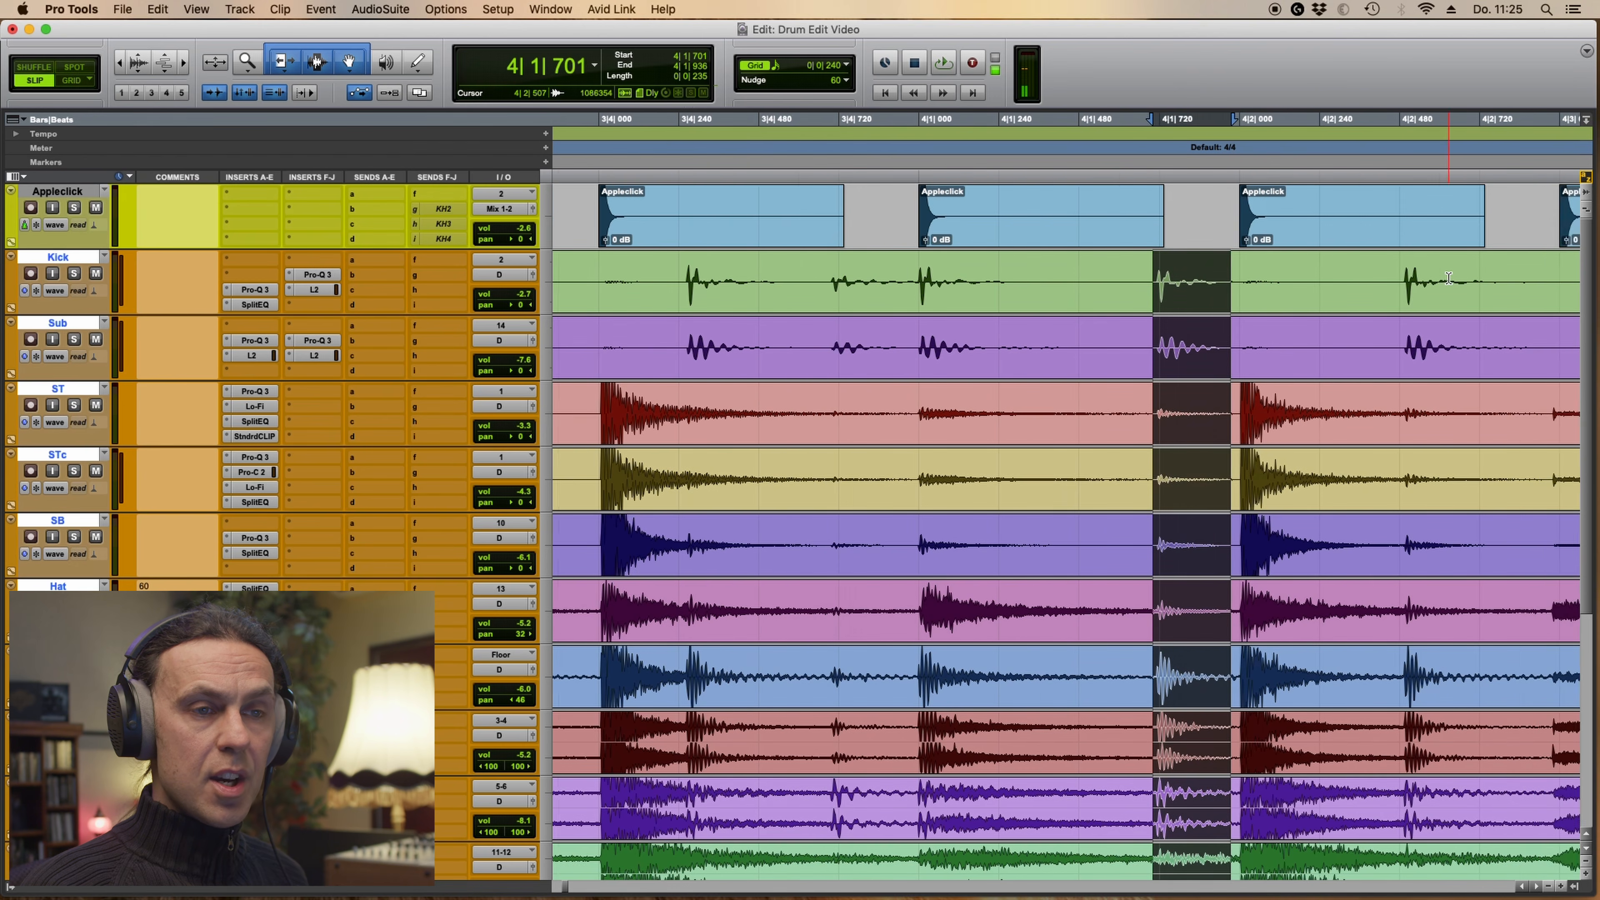
scroll(1448, 279, right, 2)
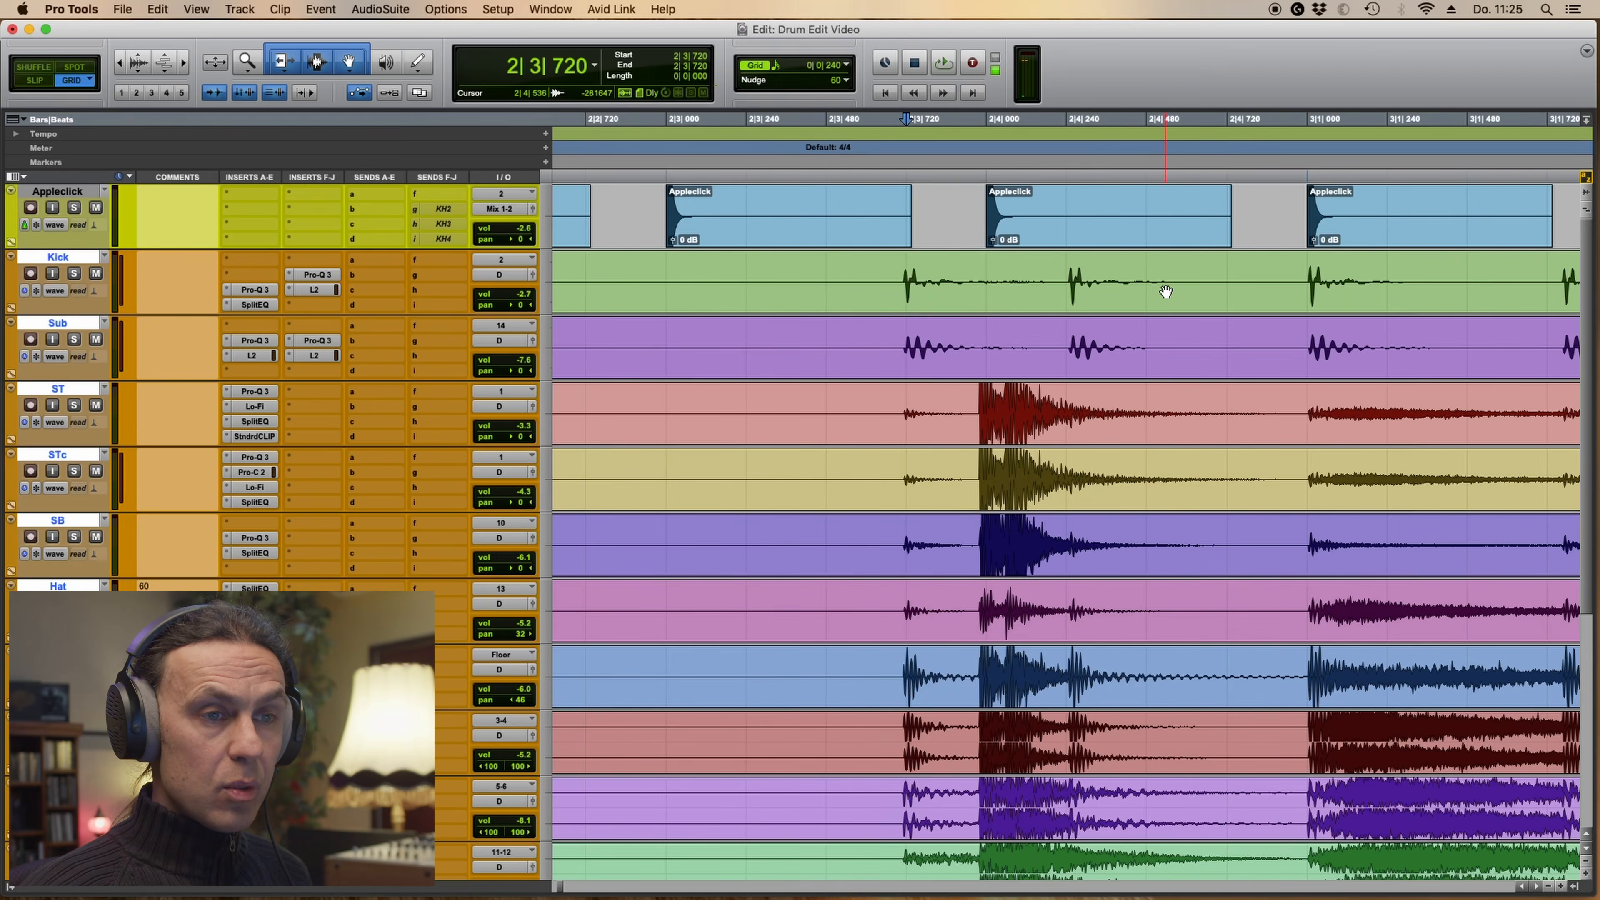
scroll(1162, 293, right, 3)
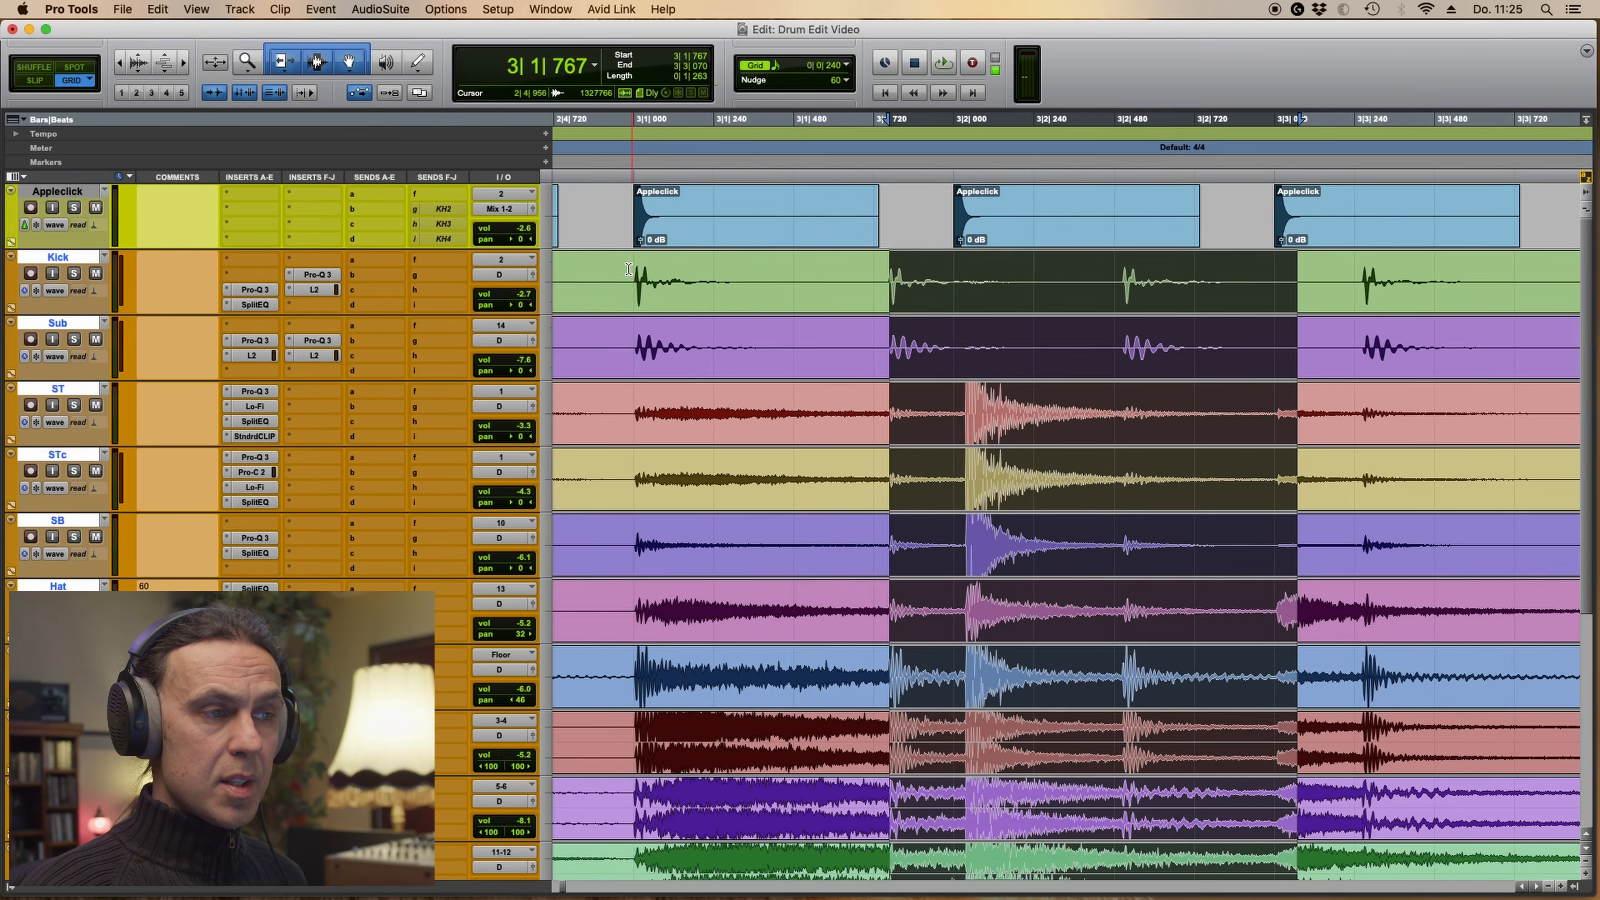
click(650, 270)
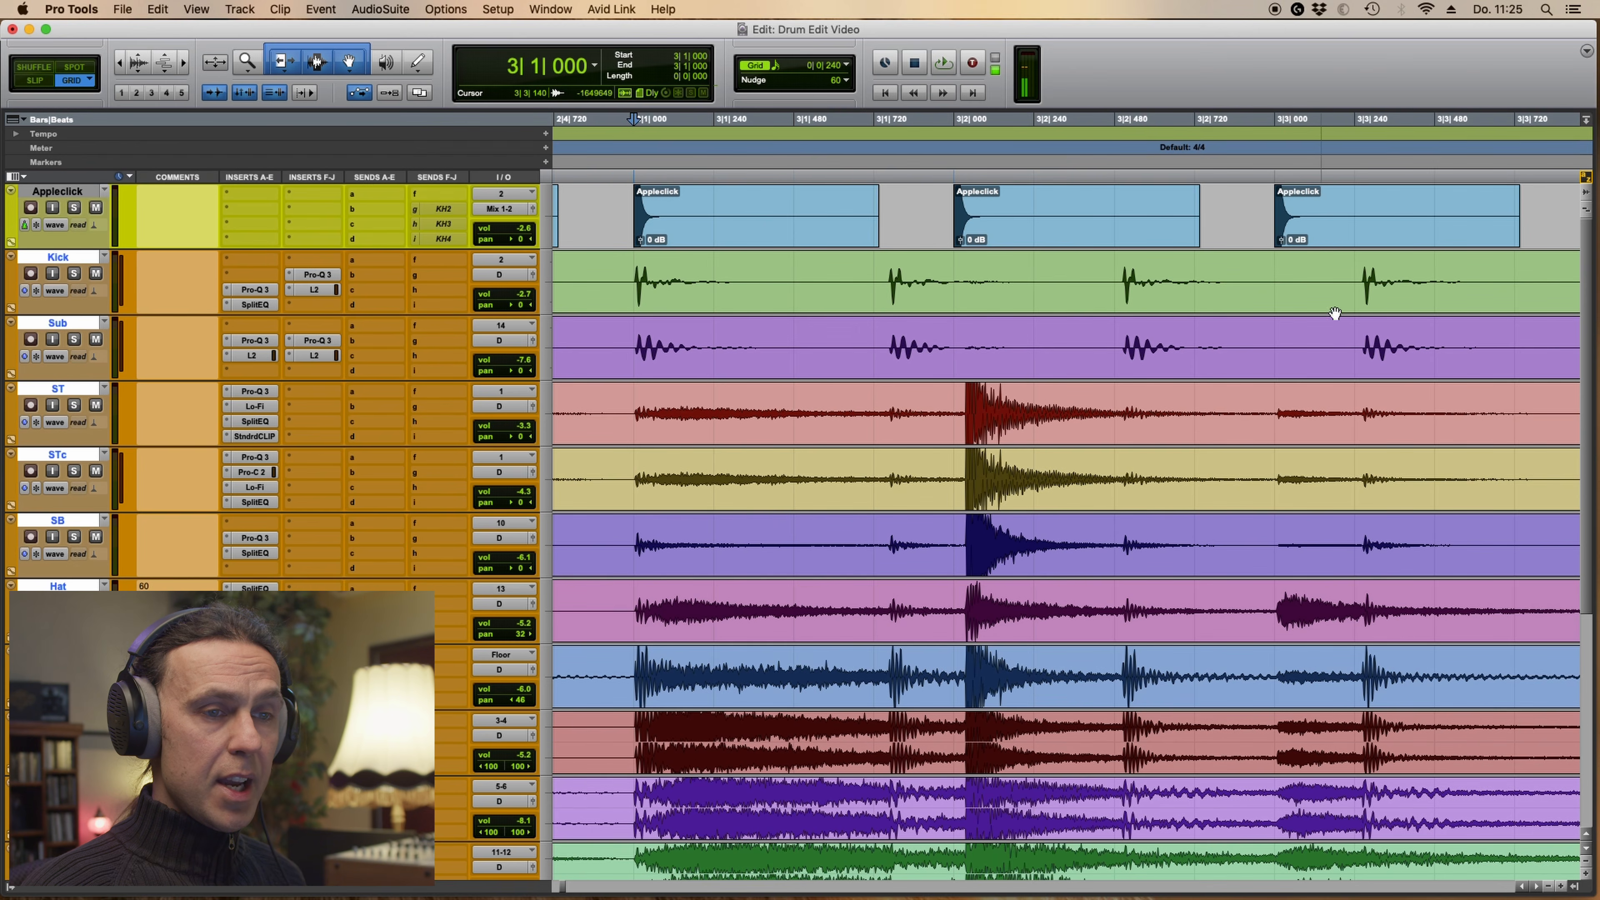
Separate the section from 3|1|757 to 3|2|918 on all drum tracks
scroll(1236, 268, right, 2)
drag(1220, 276, 847, 351)
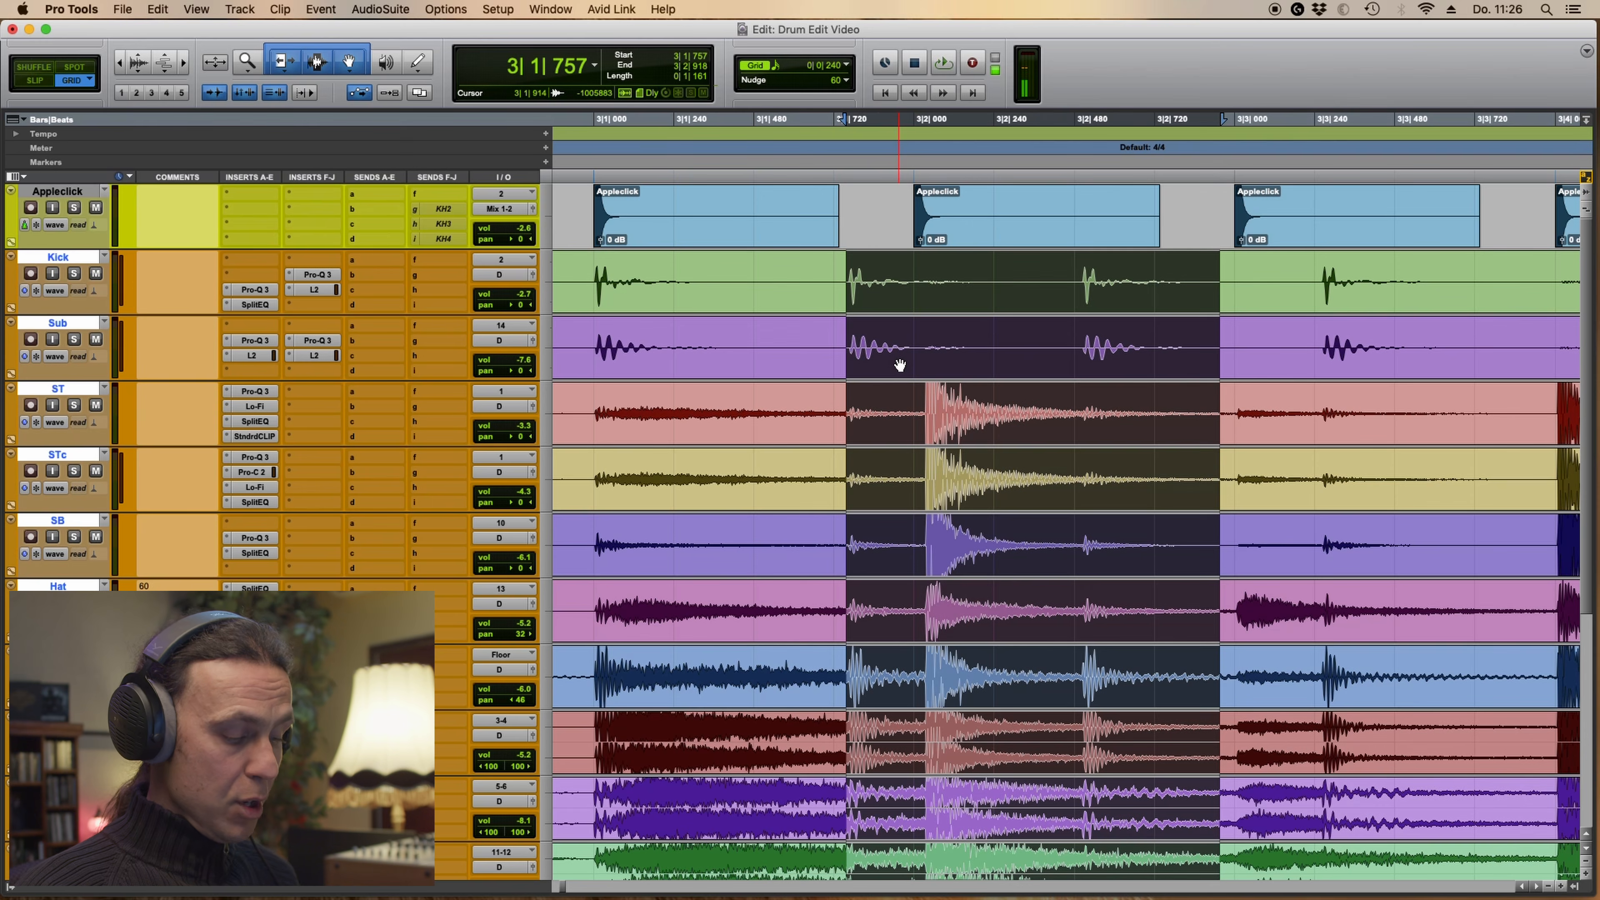
key(super+e)
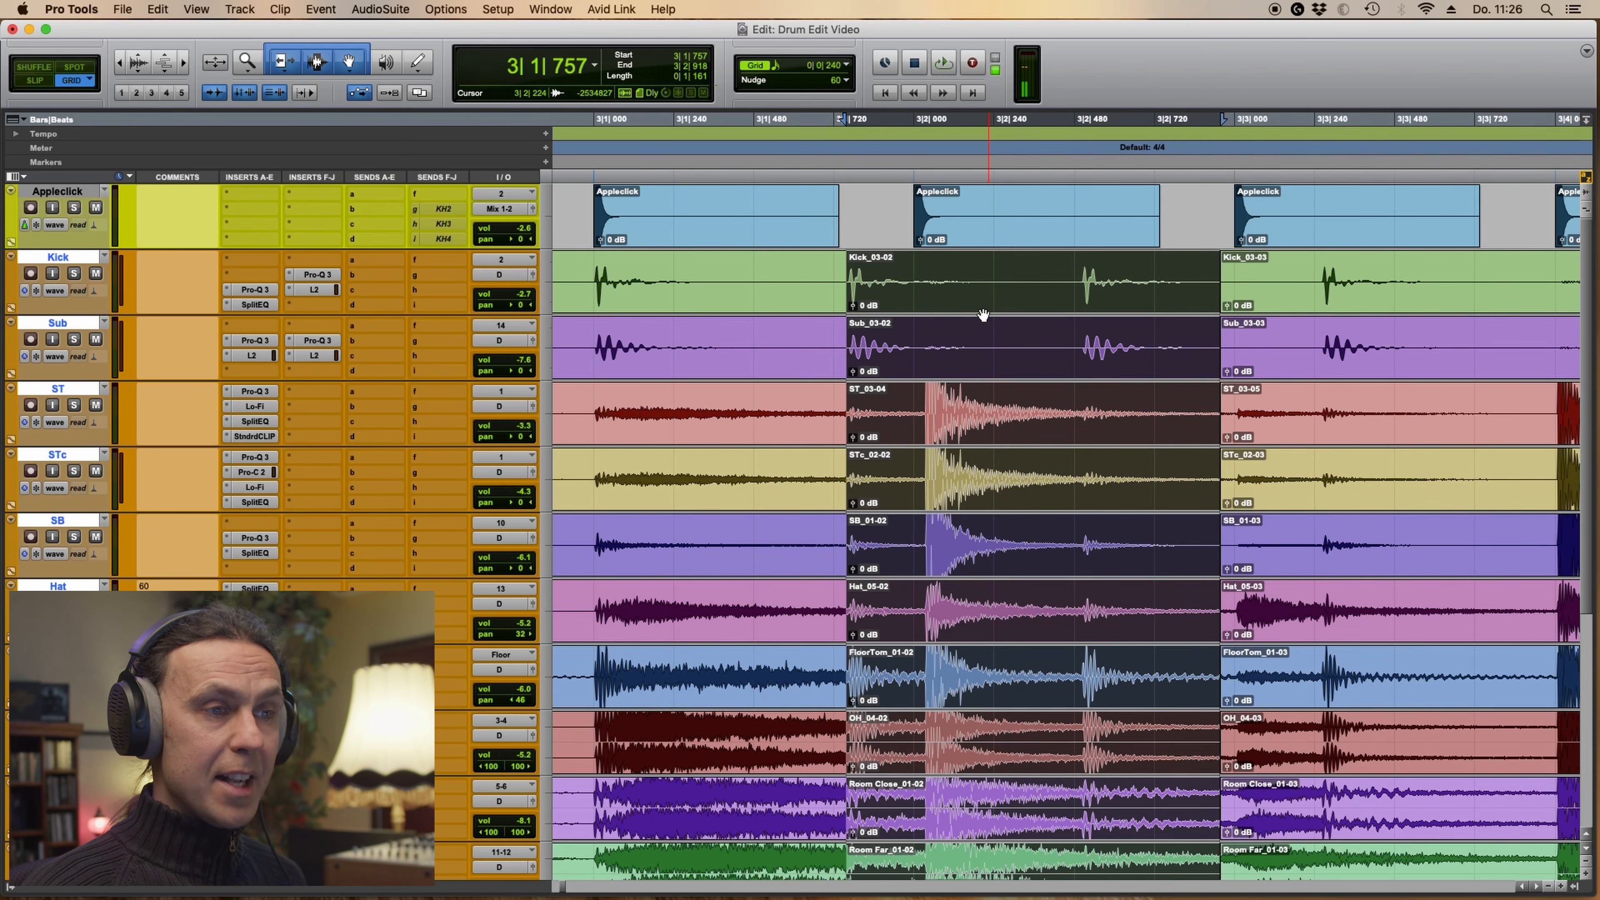
Move the separated section earlier so its first kick lands on 3|1|720, and crossfade the joint before it
key(super+bracketright)
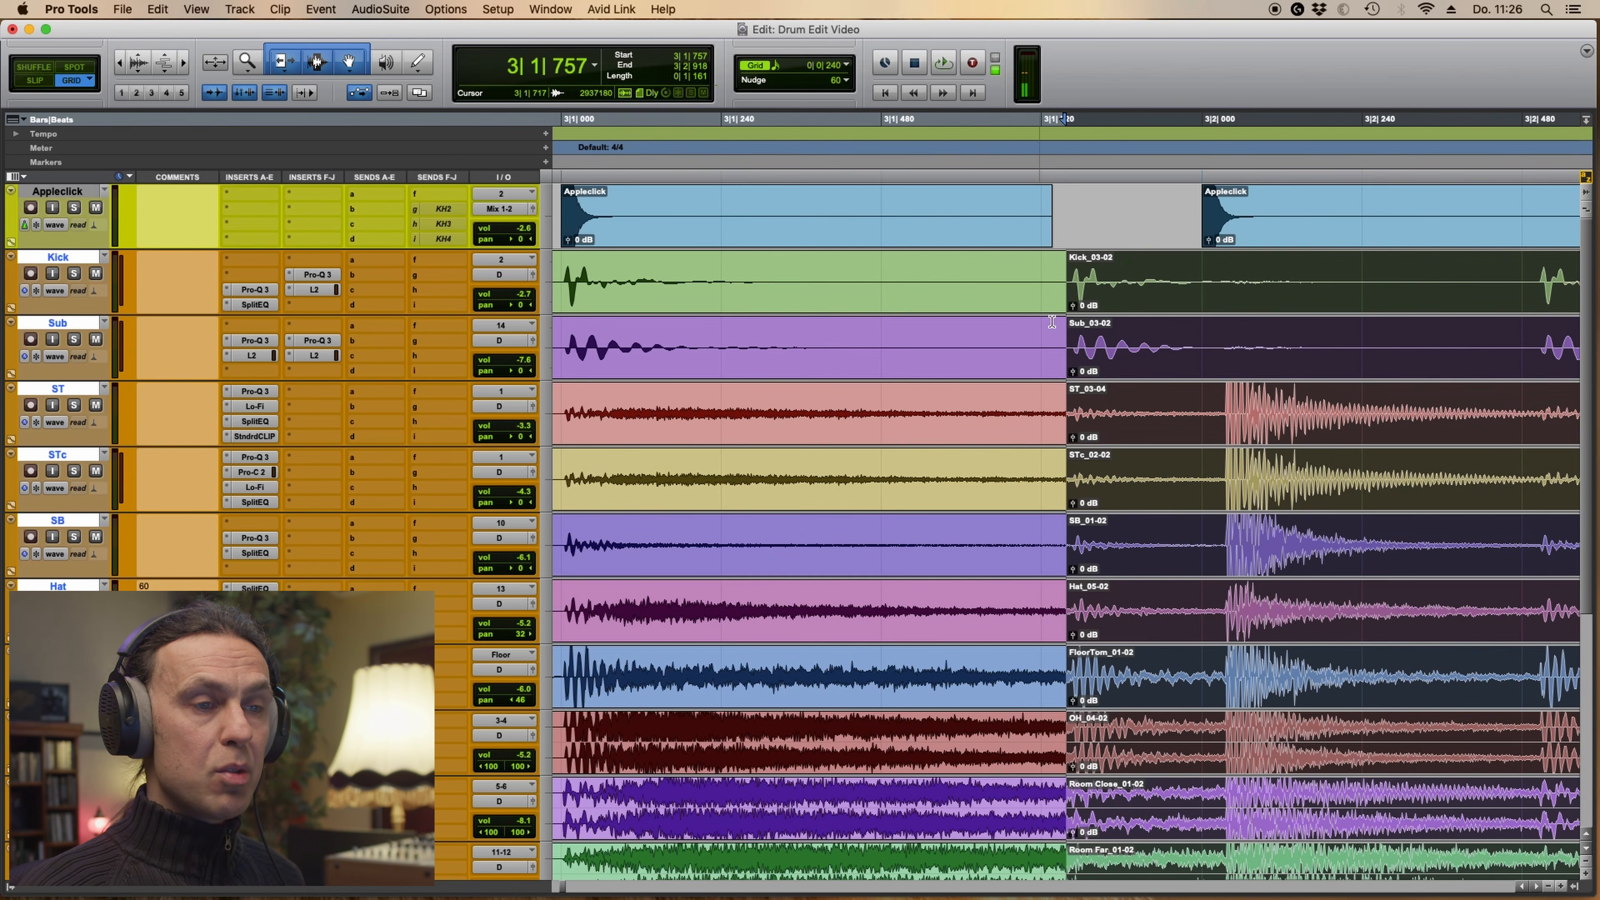
drag(1176, 301, 1054, 309)
key(t)
key(t)
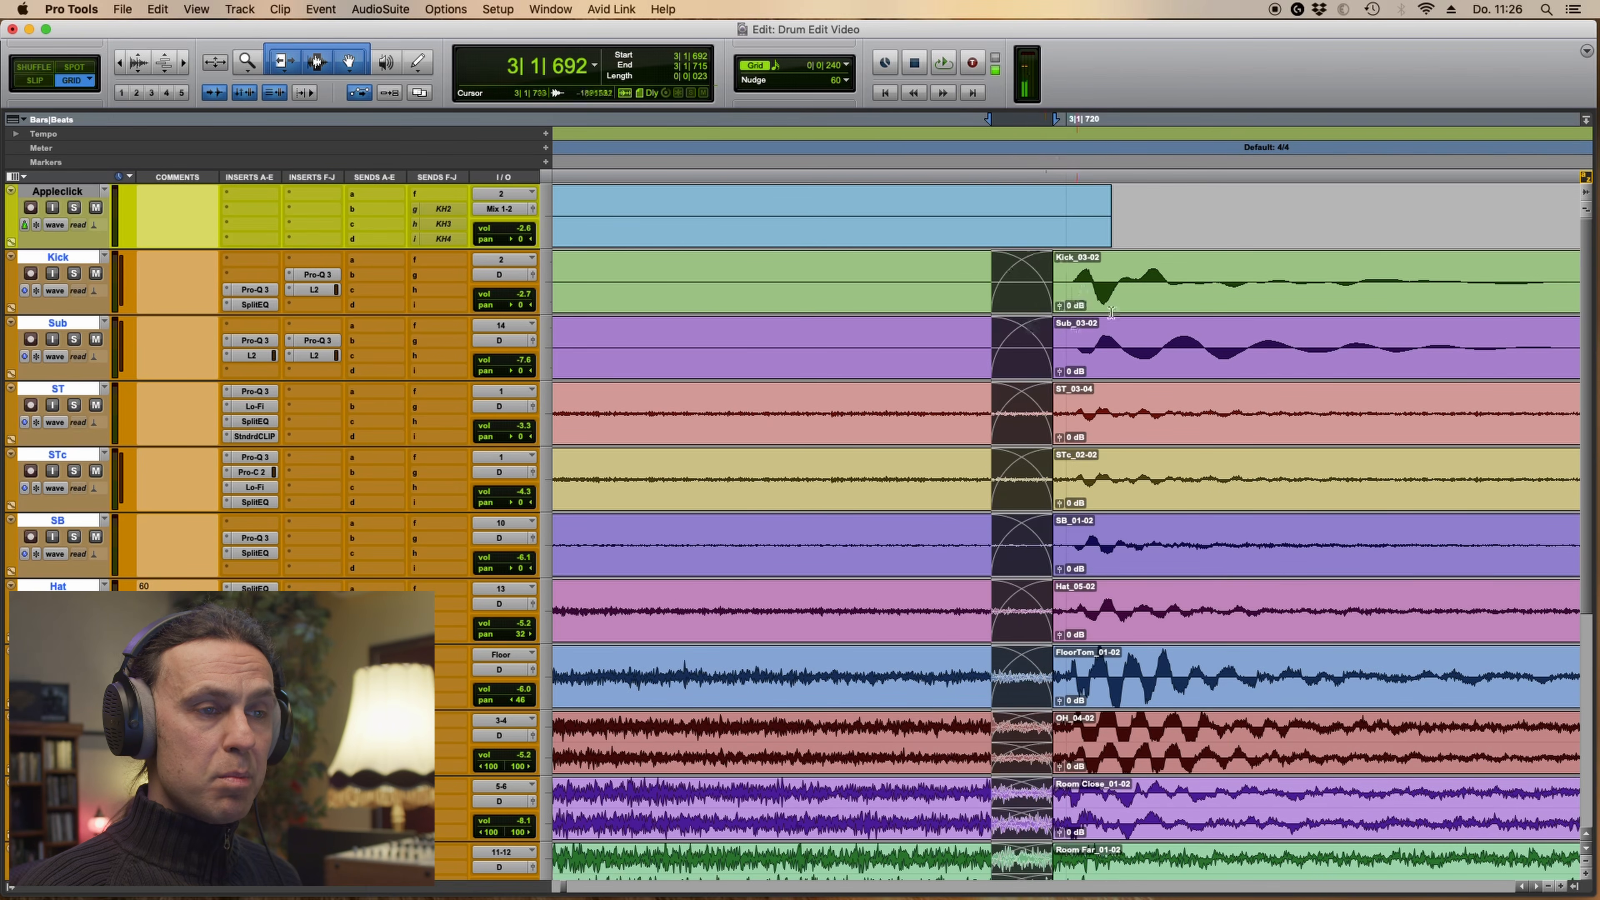
Separate the drum tracks at the snare hit near 3|2|000, align it to that beat, and crossfade the joint from 3|1|925 to 3|1|949
key(r)
key(r)
key(r)
key(r)
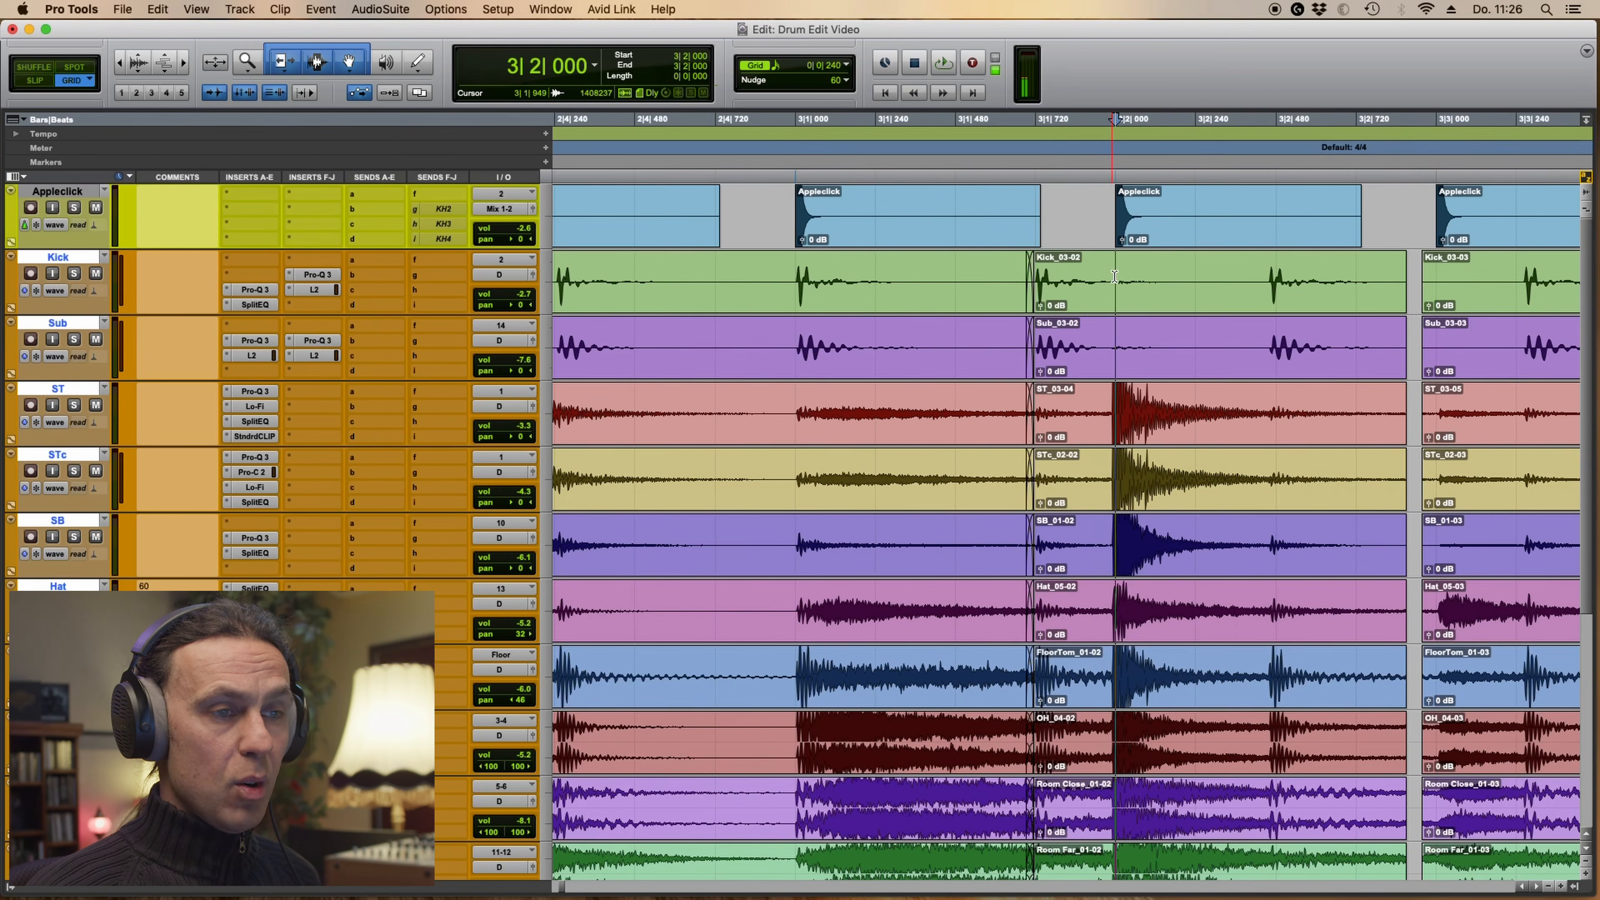
key(super+bracketright)
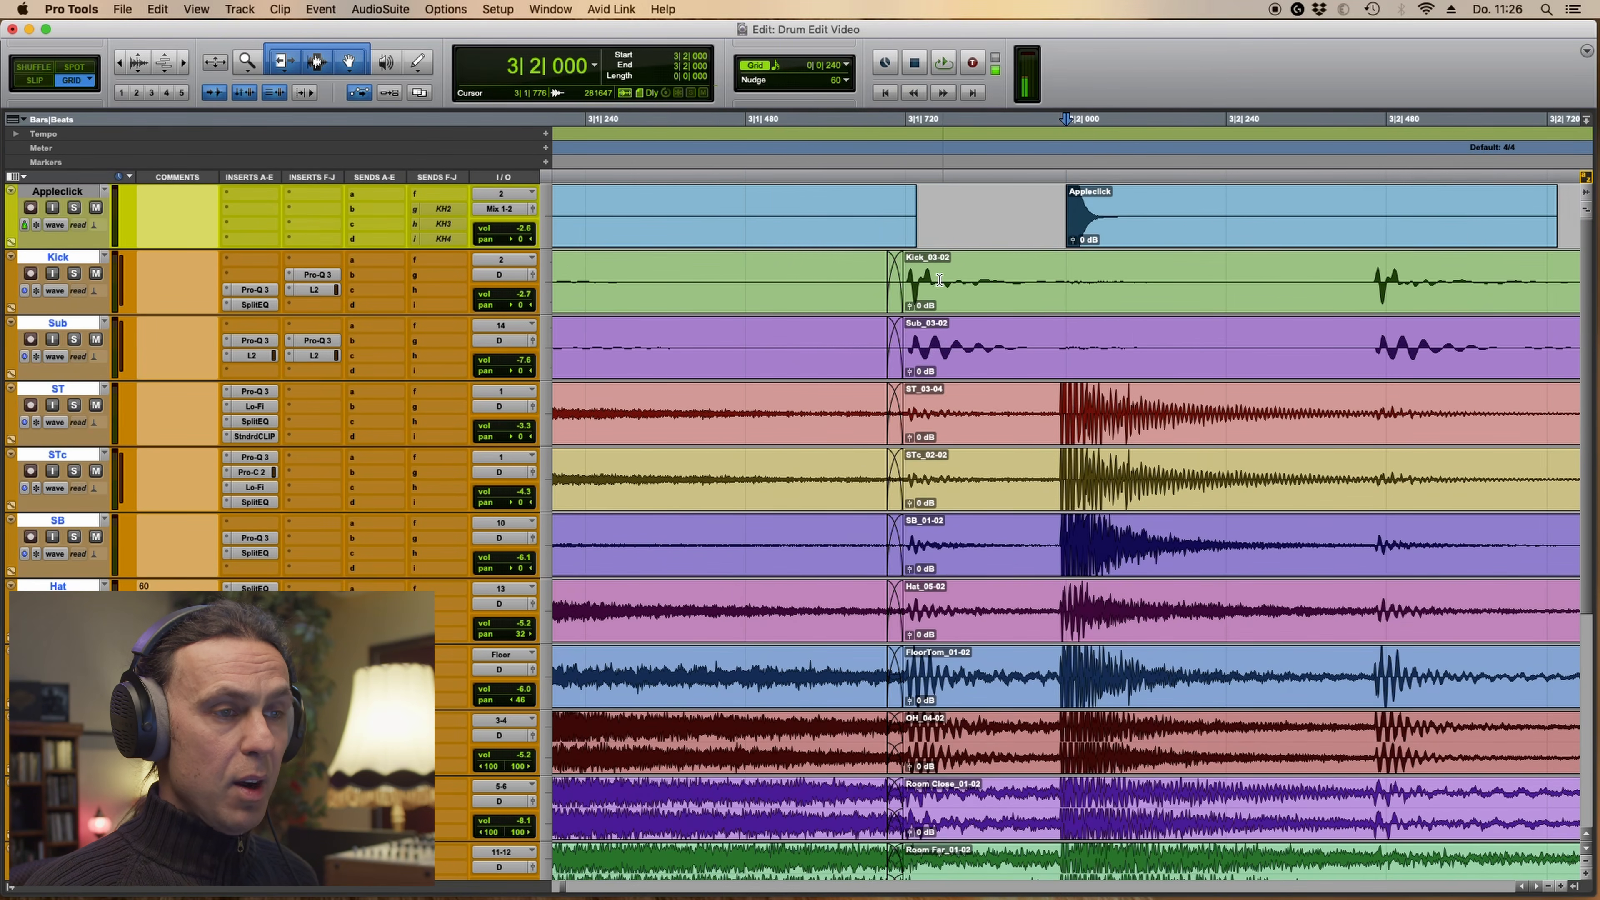
key(super+bracketright)
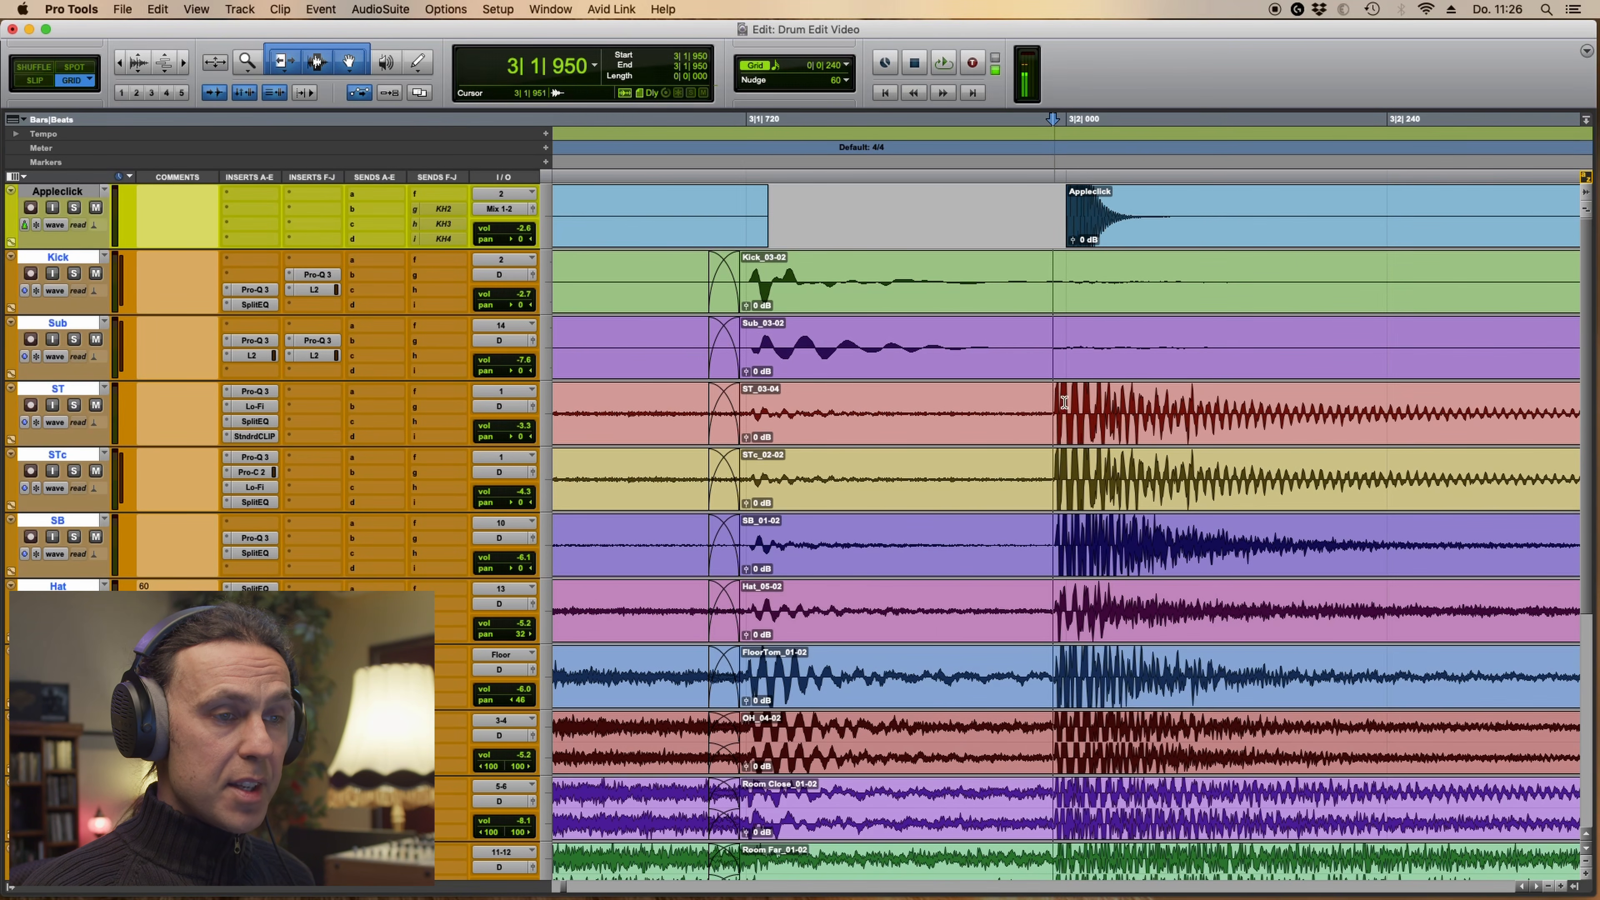
key(super+e)
click(1092, 307)
drag(1093, 303, 1020, 310)
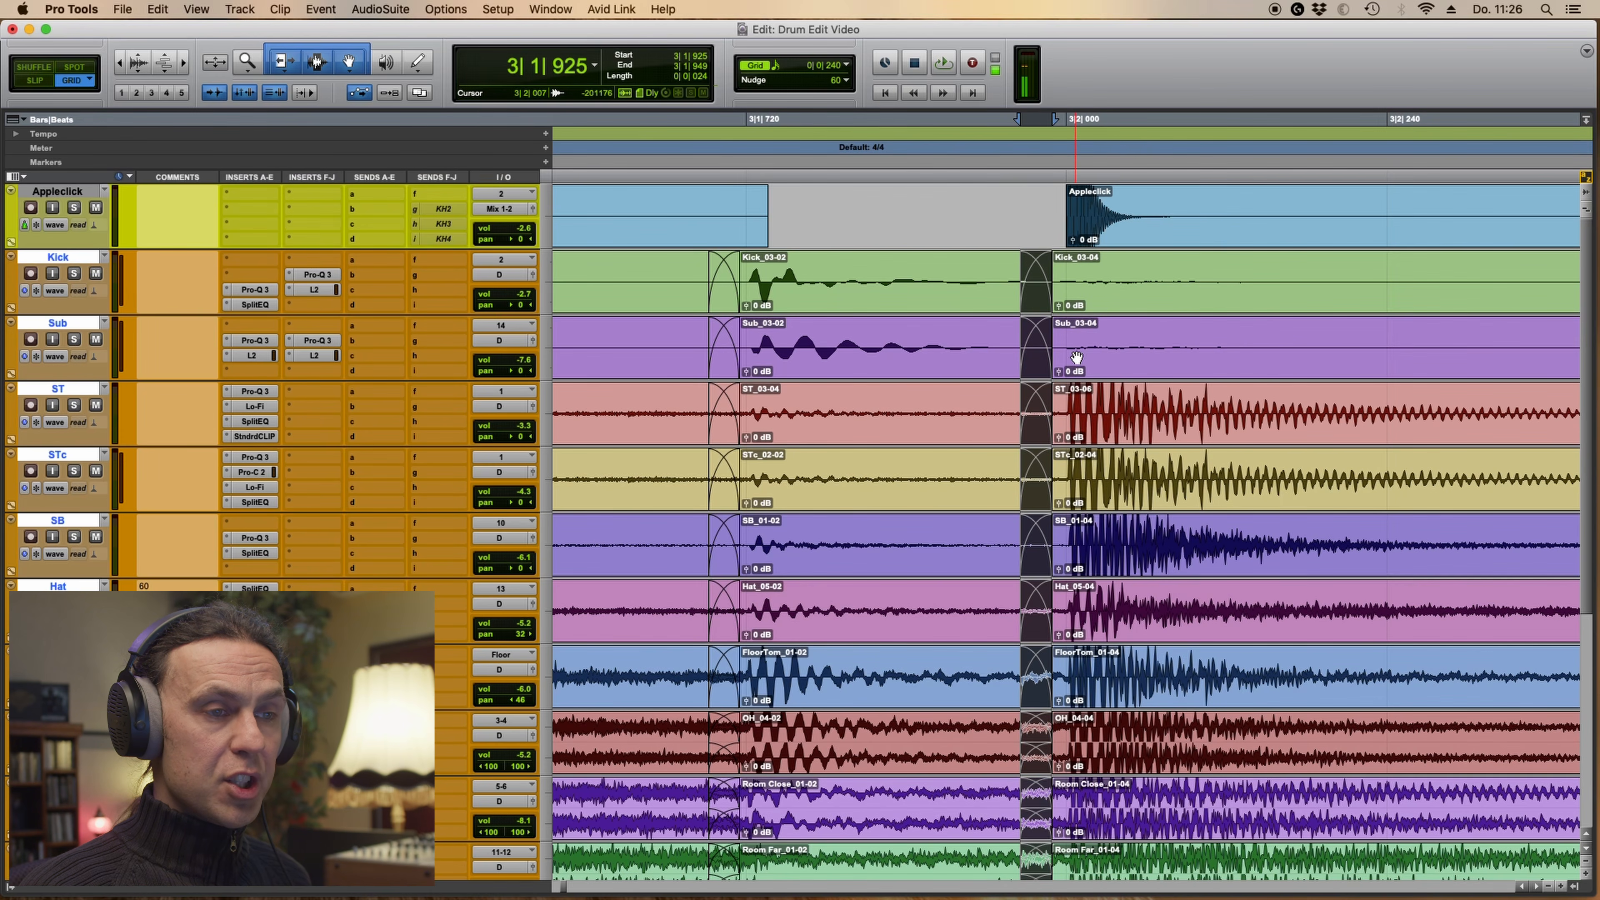
Separate all drum tracks at the kick hit near 3|2|480 and move the section so it starts on 3|2|480
scroll(1045, 312, right, 10)
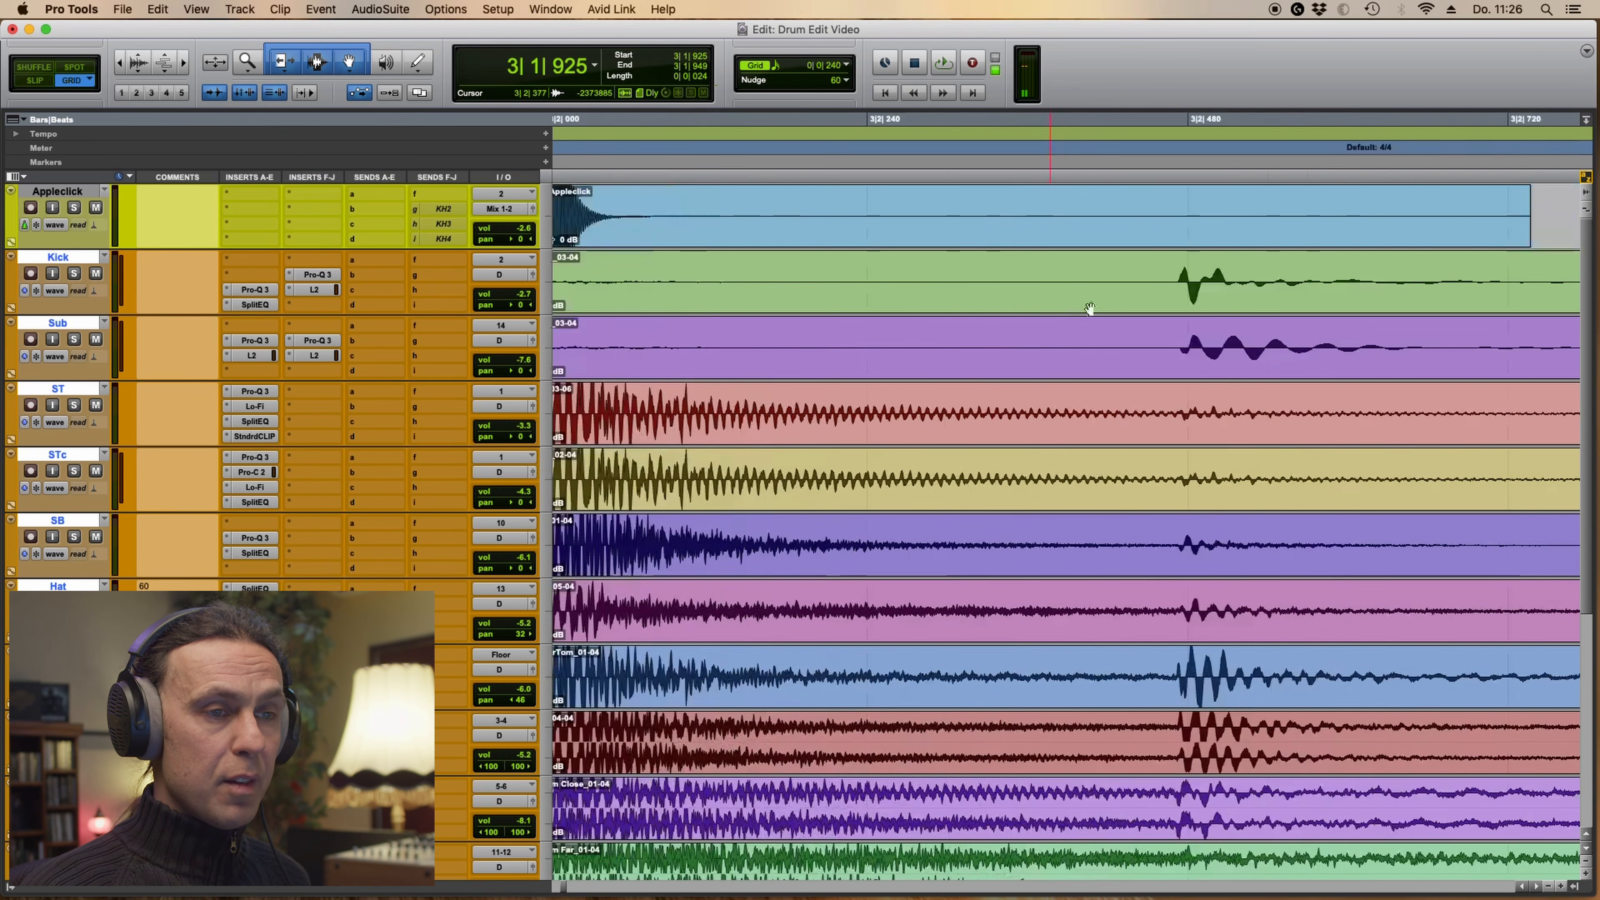
key(super+e)
drag(1216, 299, 1133, 315)
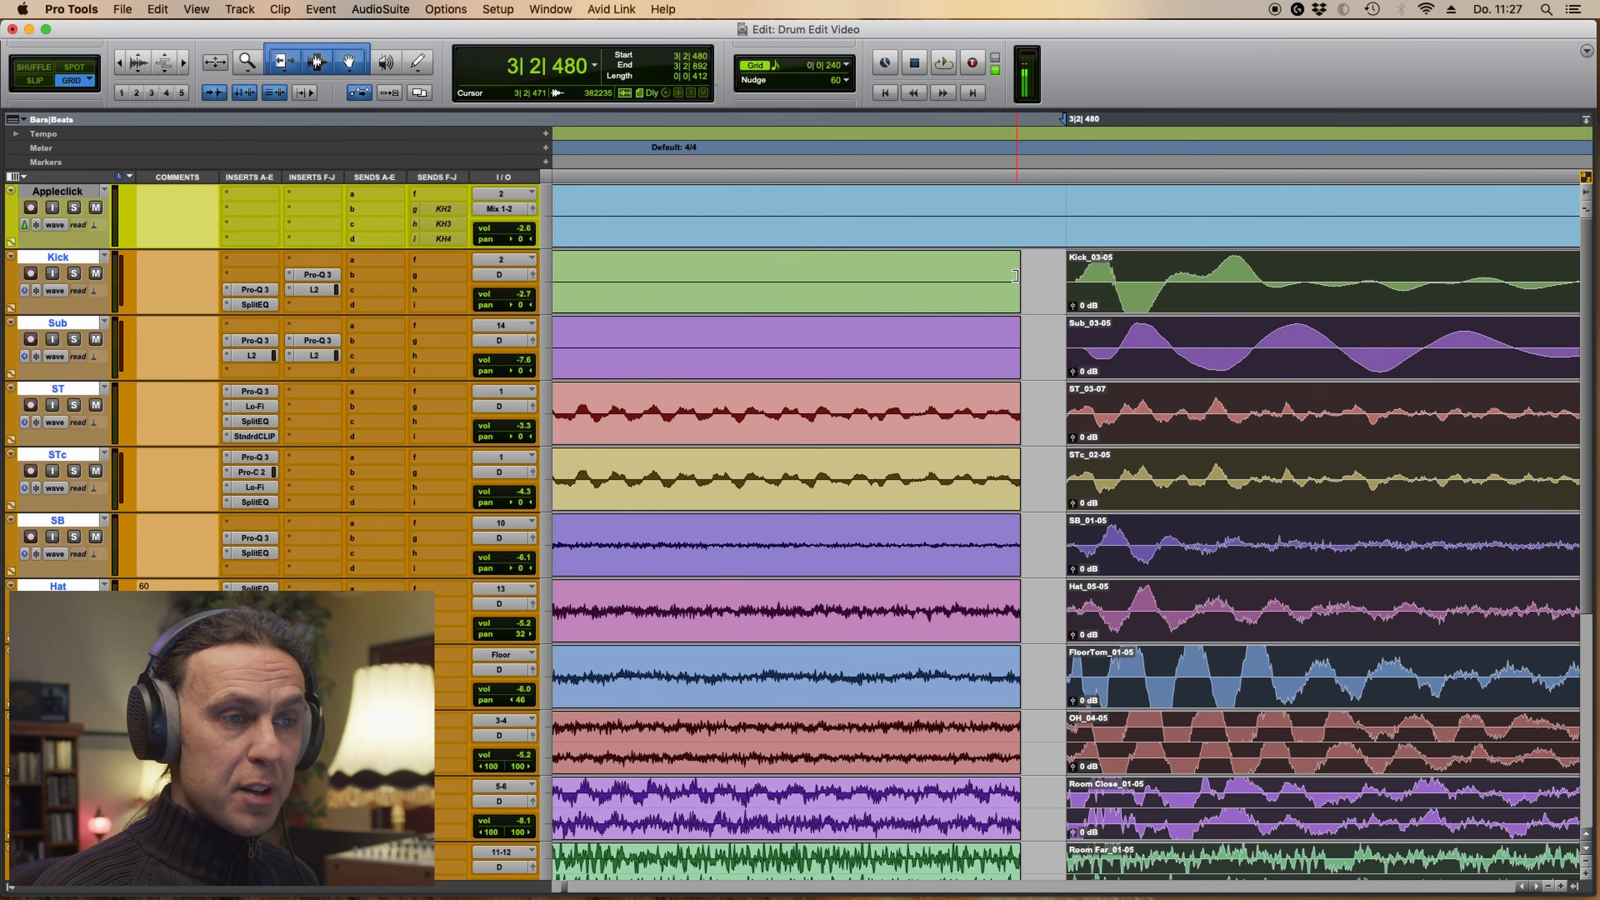
Close the gap before 3|2|480 with a crossfade on all drum tracks and shift it ahead of the kick transient, to about 3|2|460
drag(1014, 276, 1060, 297)
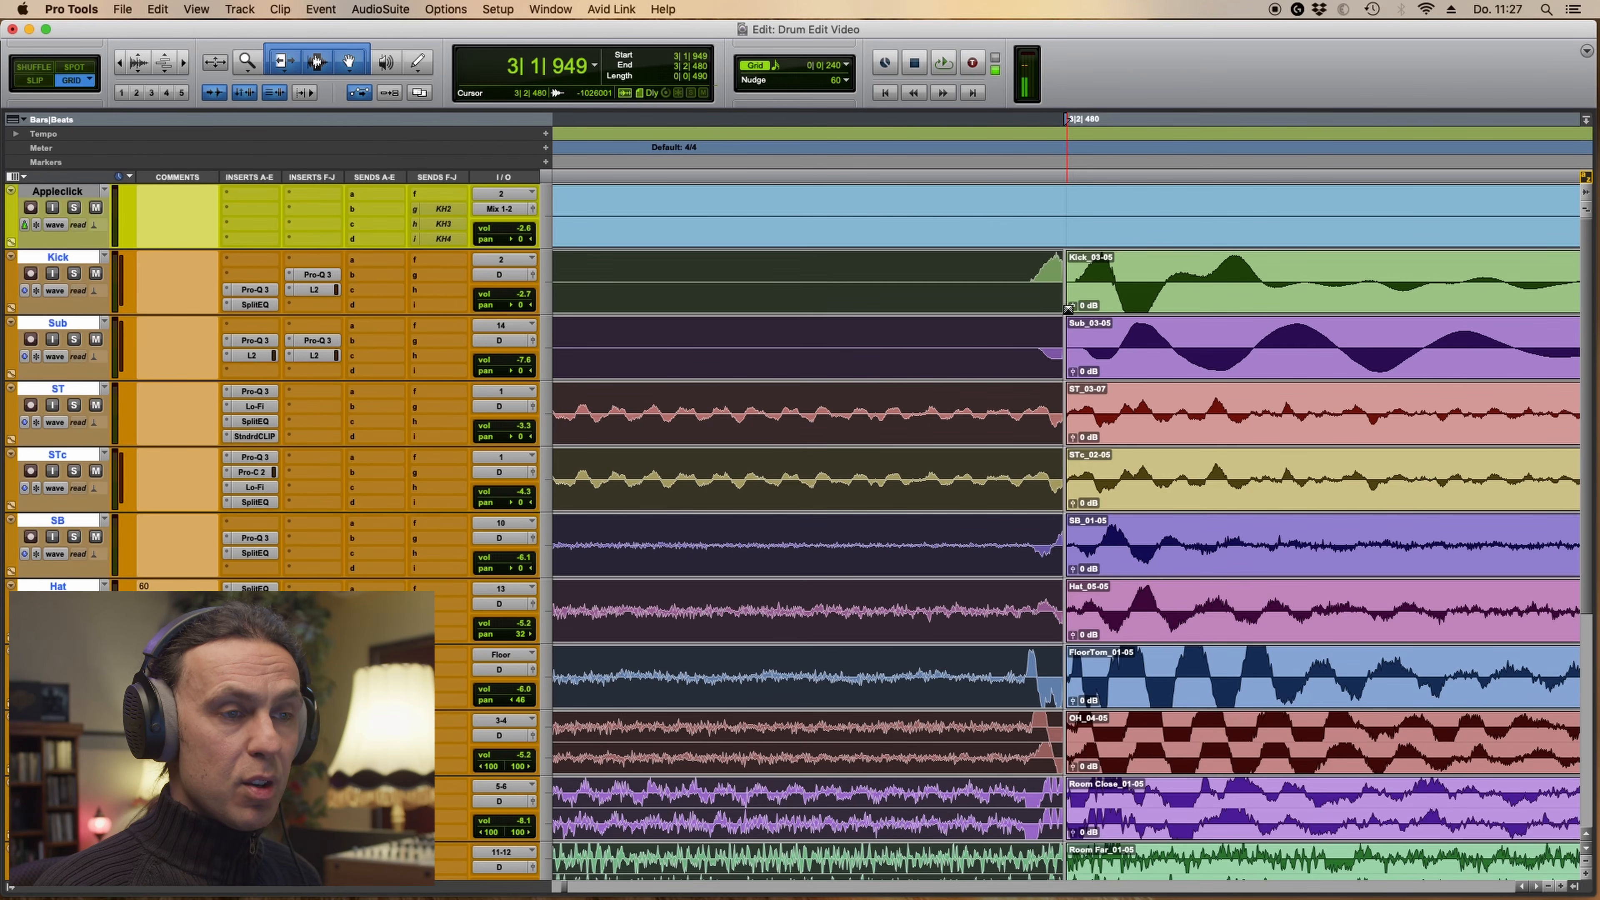
drag(1058, 311, 1049, 313)
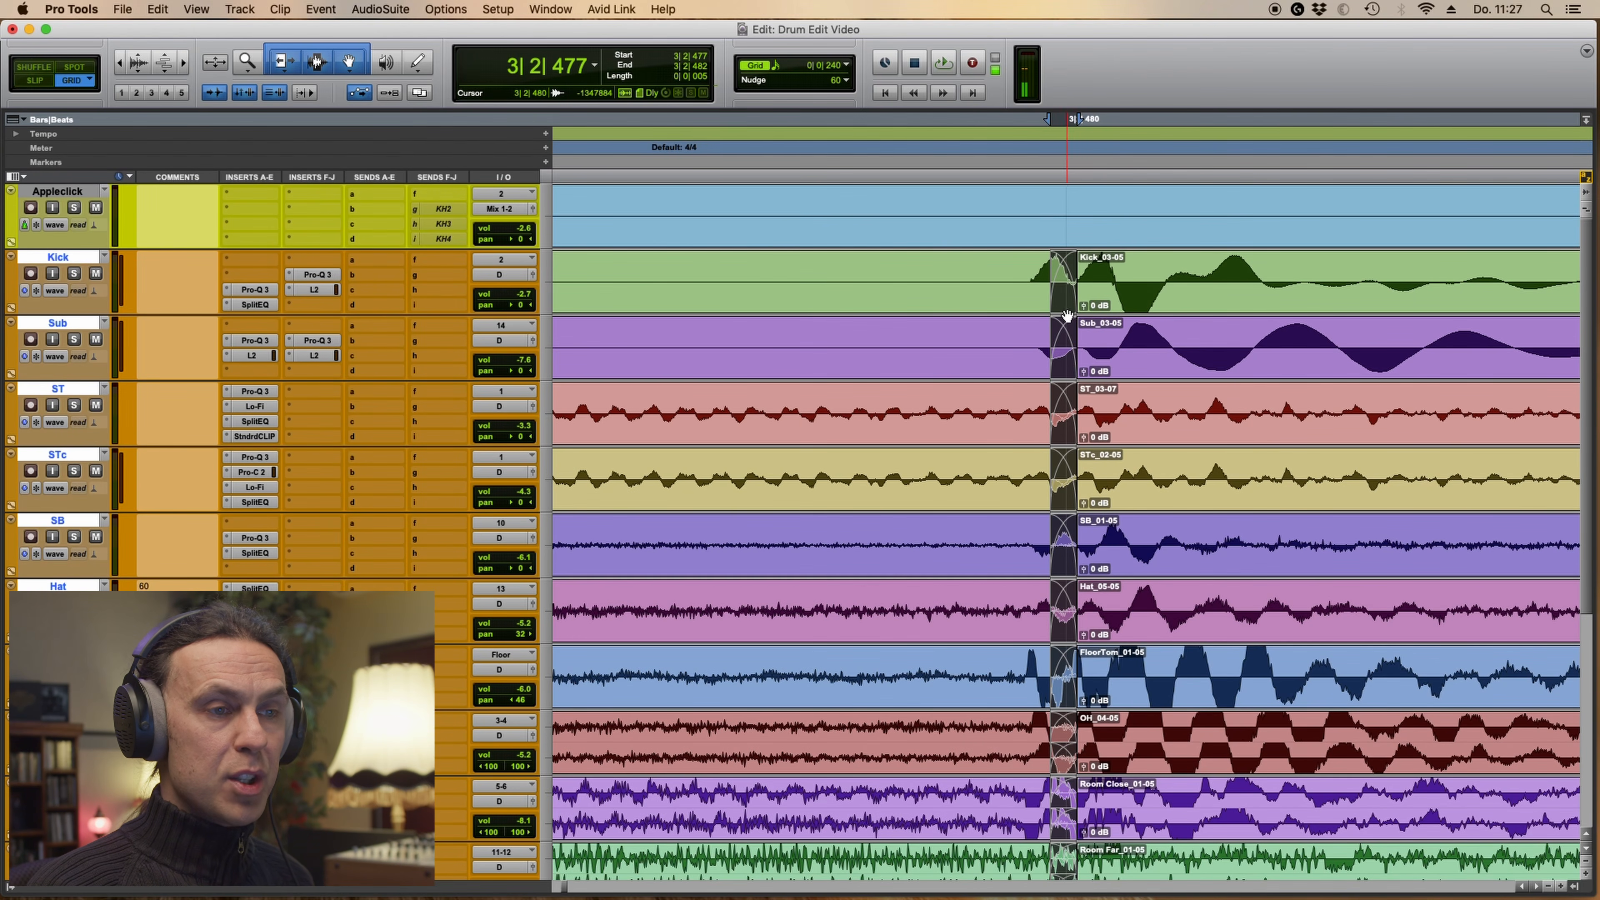
drag(1066, 308, 967, 306)
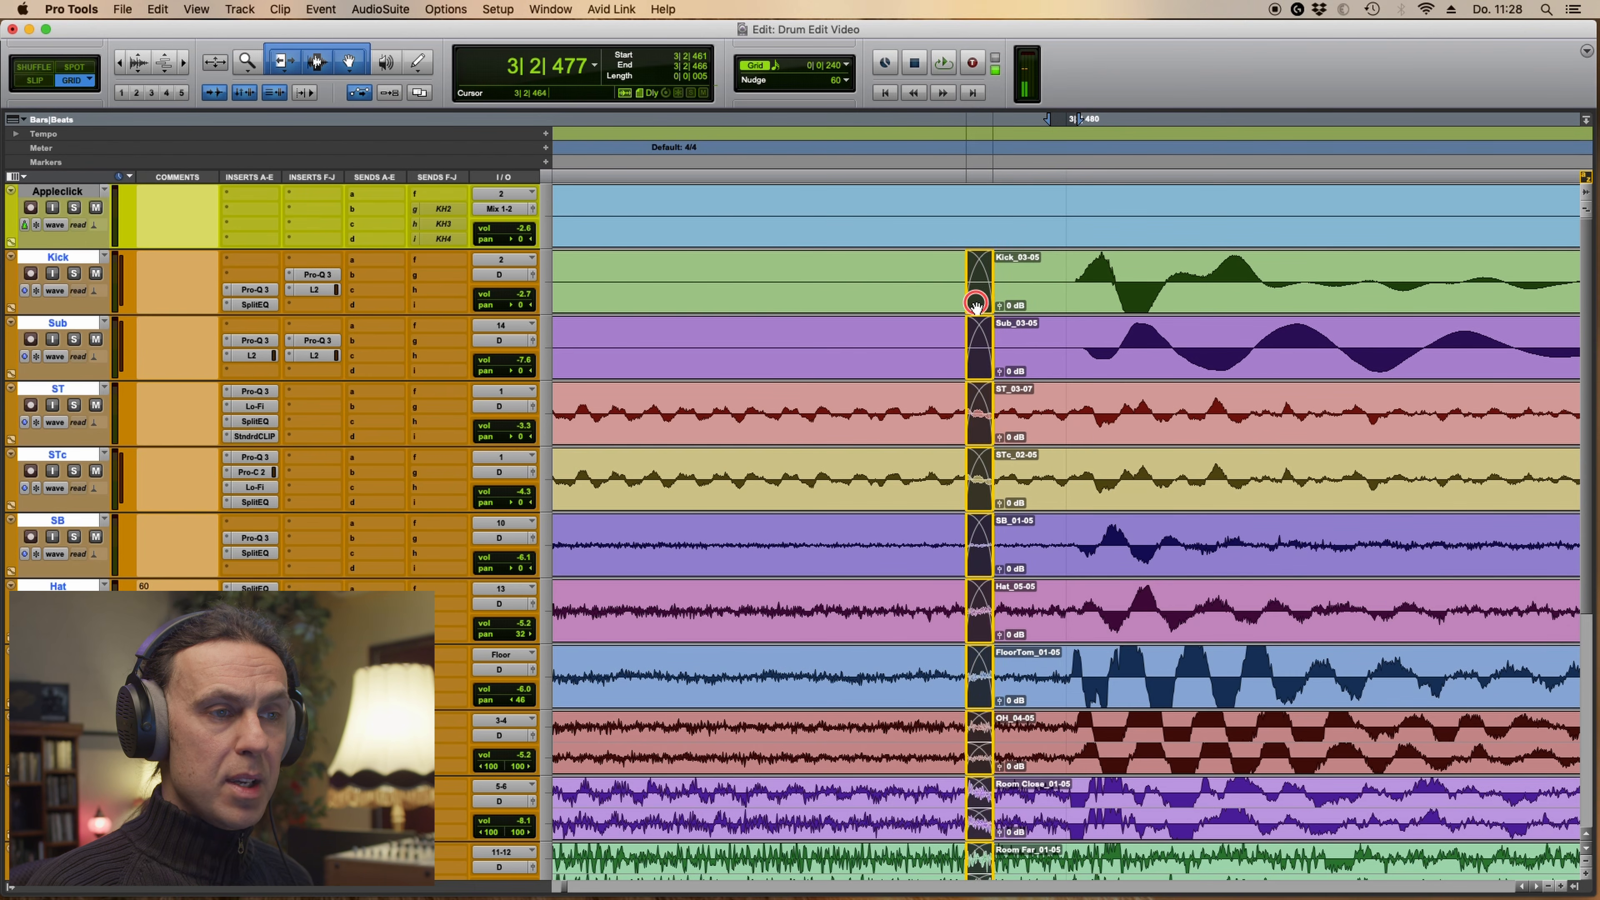
Move the remaining drum section earlier so its hi-hat hit lands on 3|3|000, and crossfade the joint from 3|2|912 to 3|2|935
key(r)
key(r)
key(r)
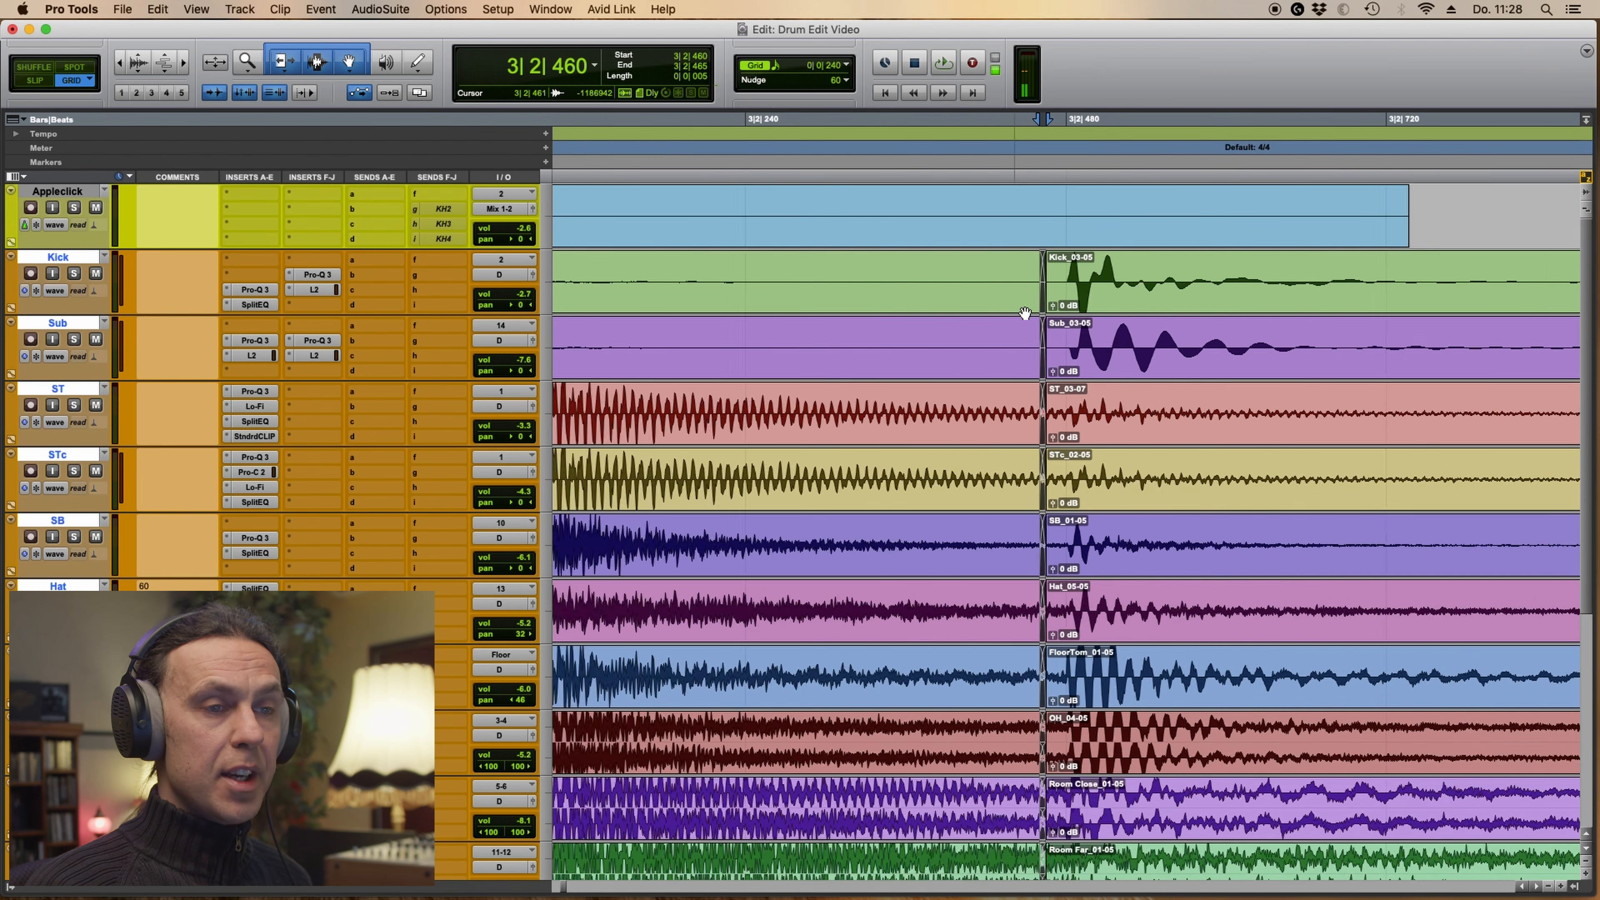
scroll(1175, 299, right, 3)
key(t)
drag(1146, 298, 1116, 304)
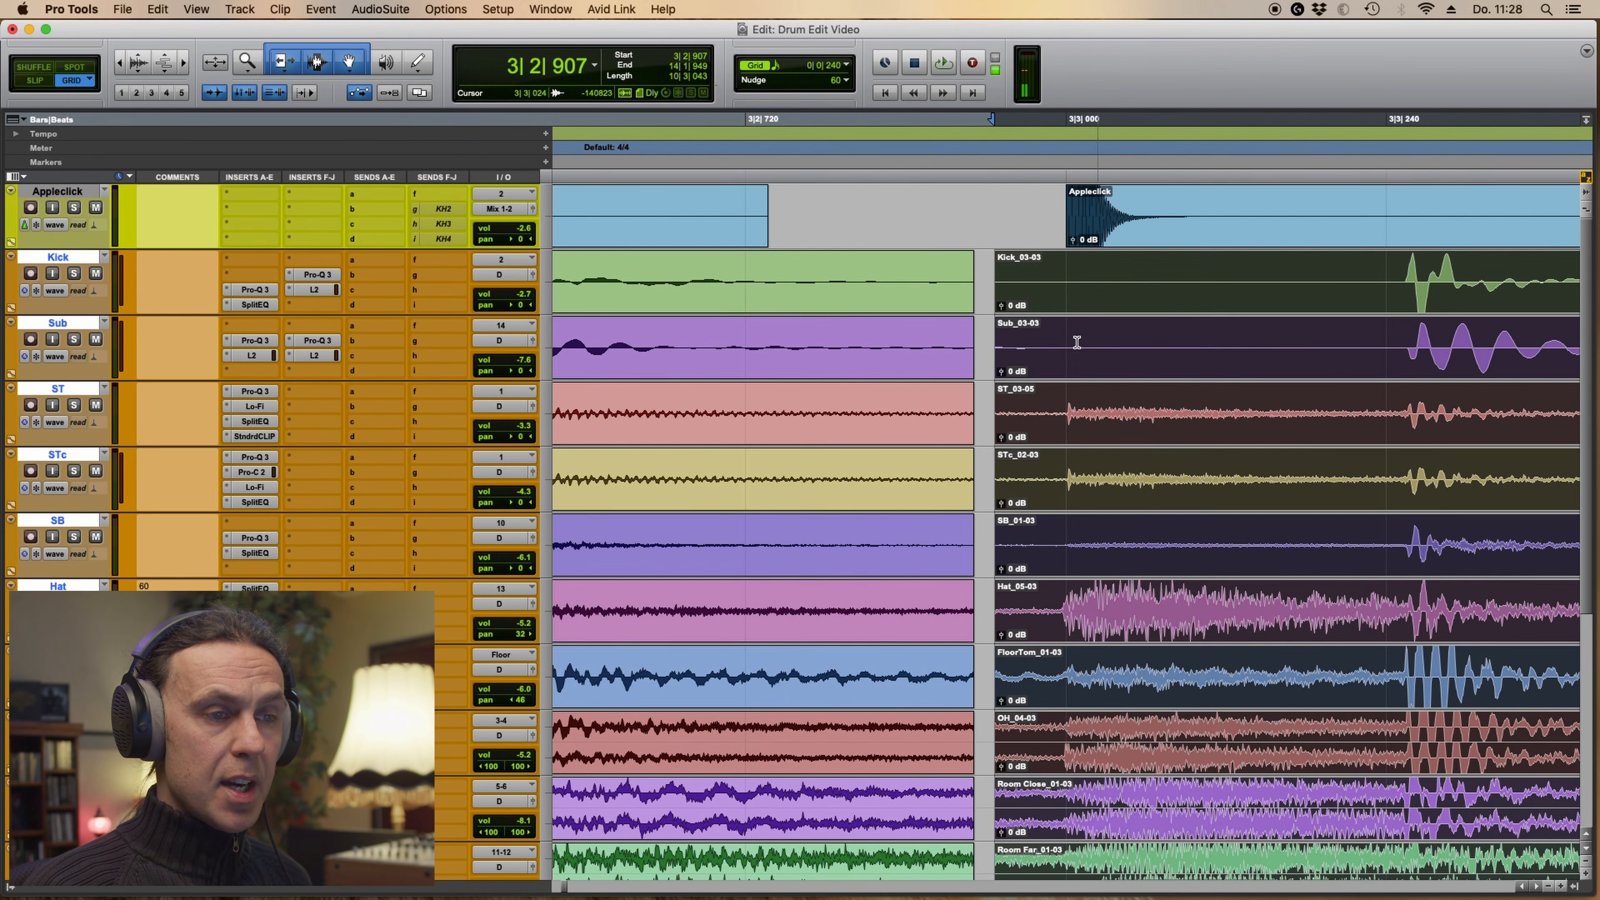
drag(968, 278, 1003, 304)
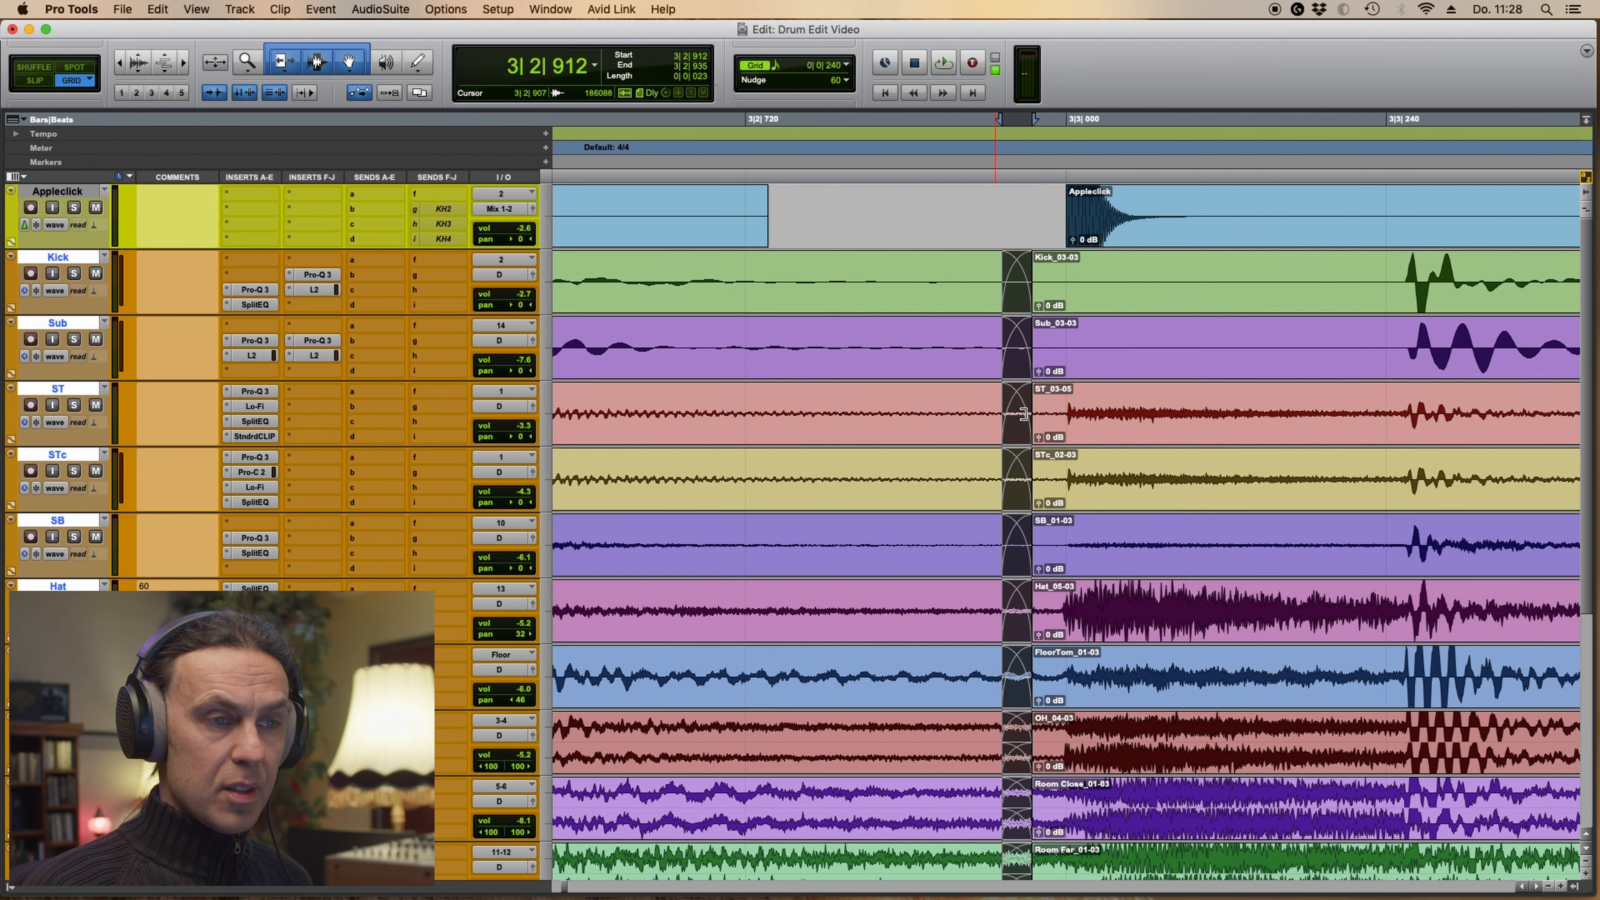
Separate the drum tracks at the kick hit near 3|3|240, align it to the grid, and crossfade the joint from 3|3|219 to 3|3|237
scroll(1063, 411, right, 5)
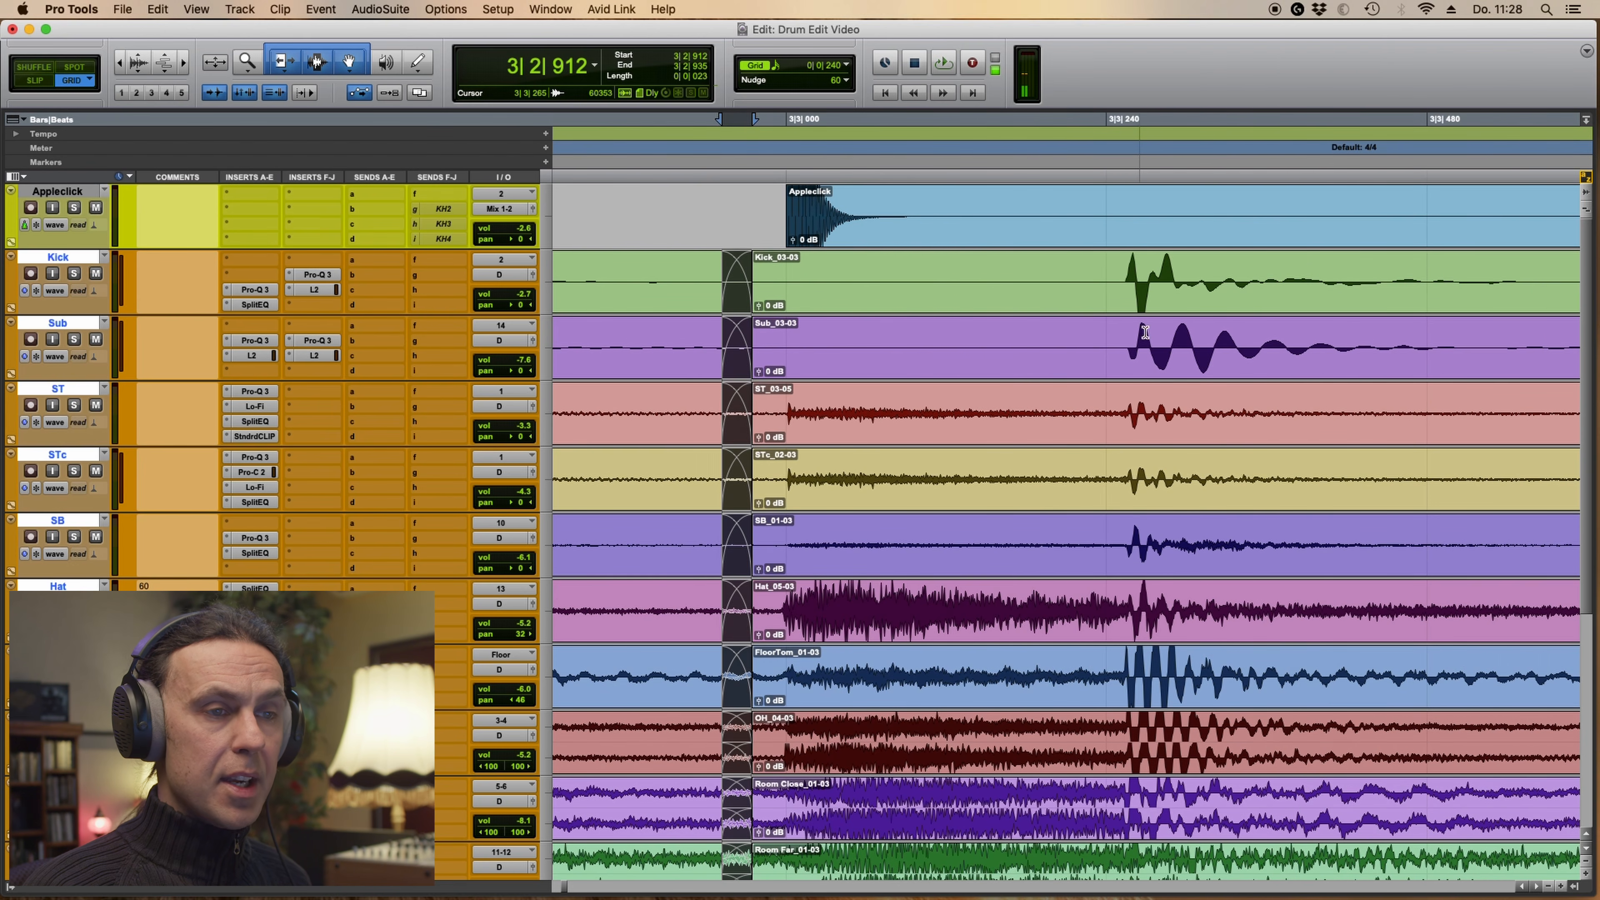
super+click(1126, 272)
key(b)
drag(1180, 303, 1078, 300)
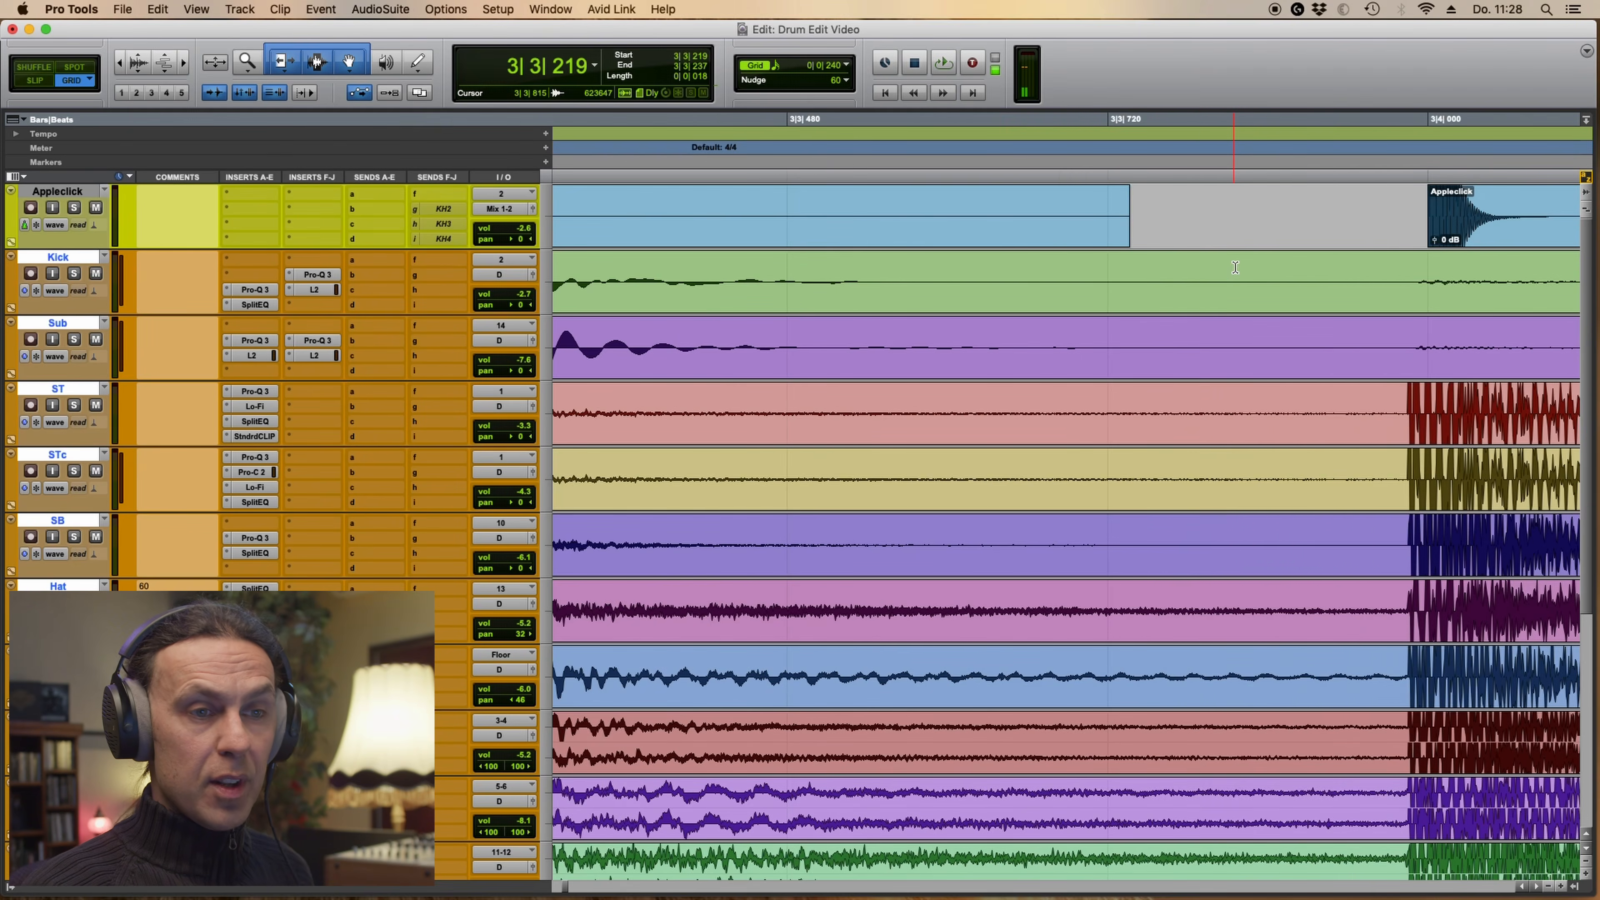
Align the snare hit to 3|4|000 on all drum tracks and close the gap with a crossfade starting at about 3|3|898
scroll(1197, 328, right, 5)
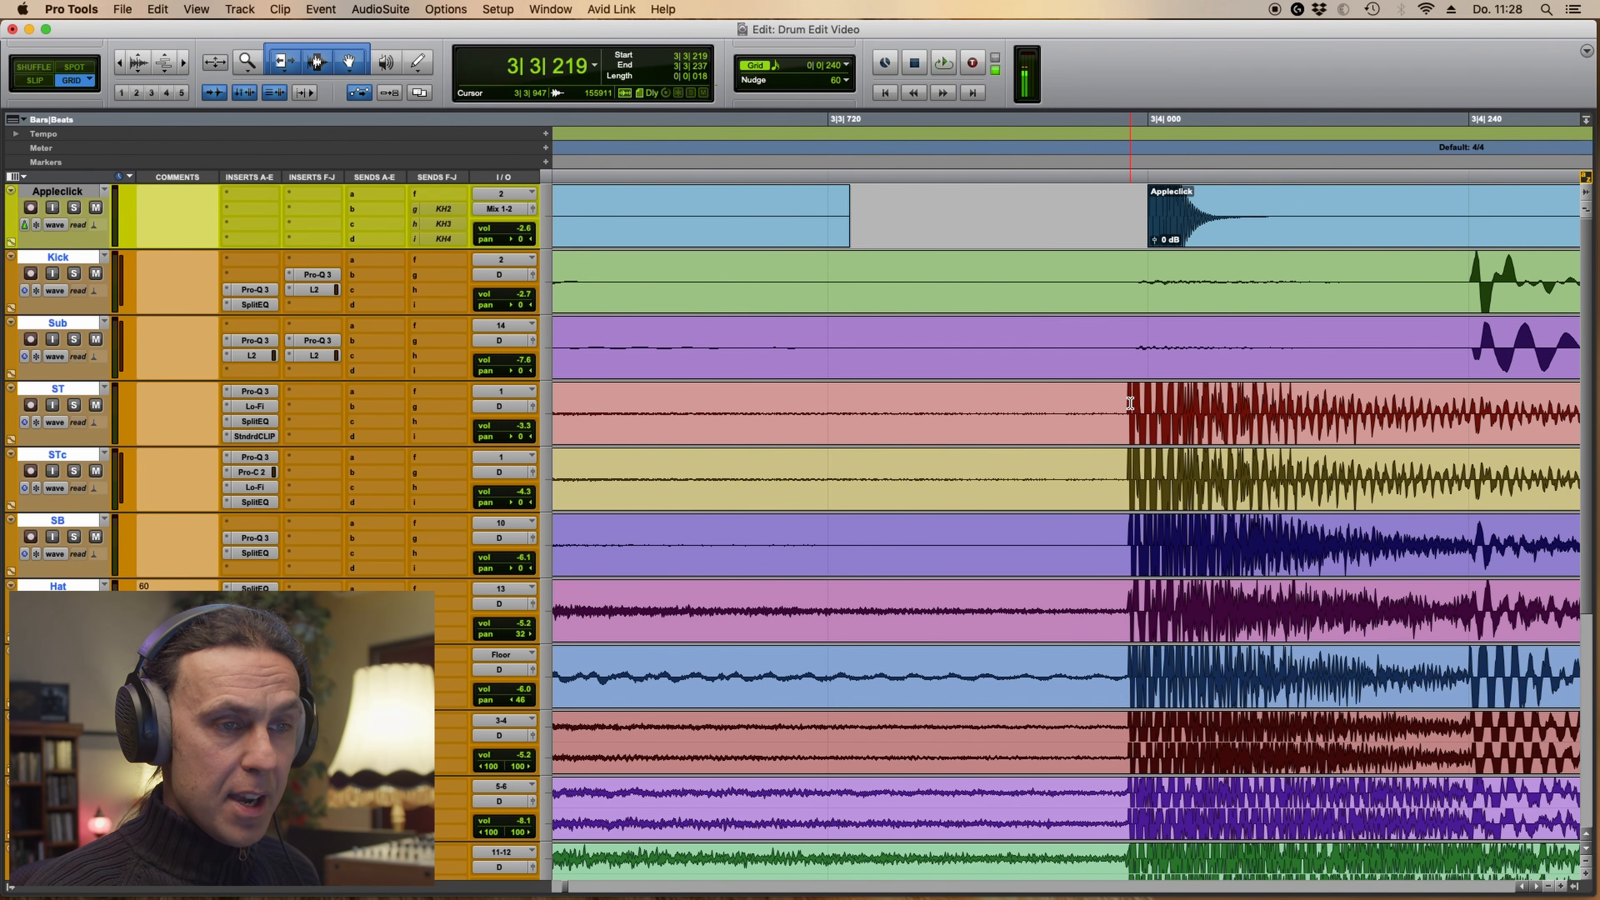
drag(1150, 370, 1173, 370)
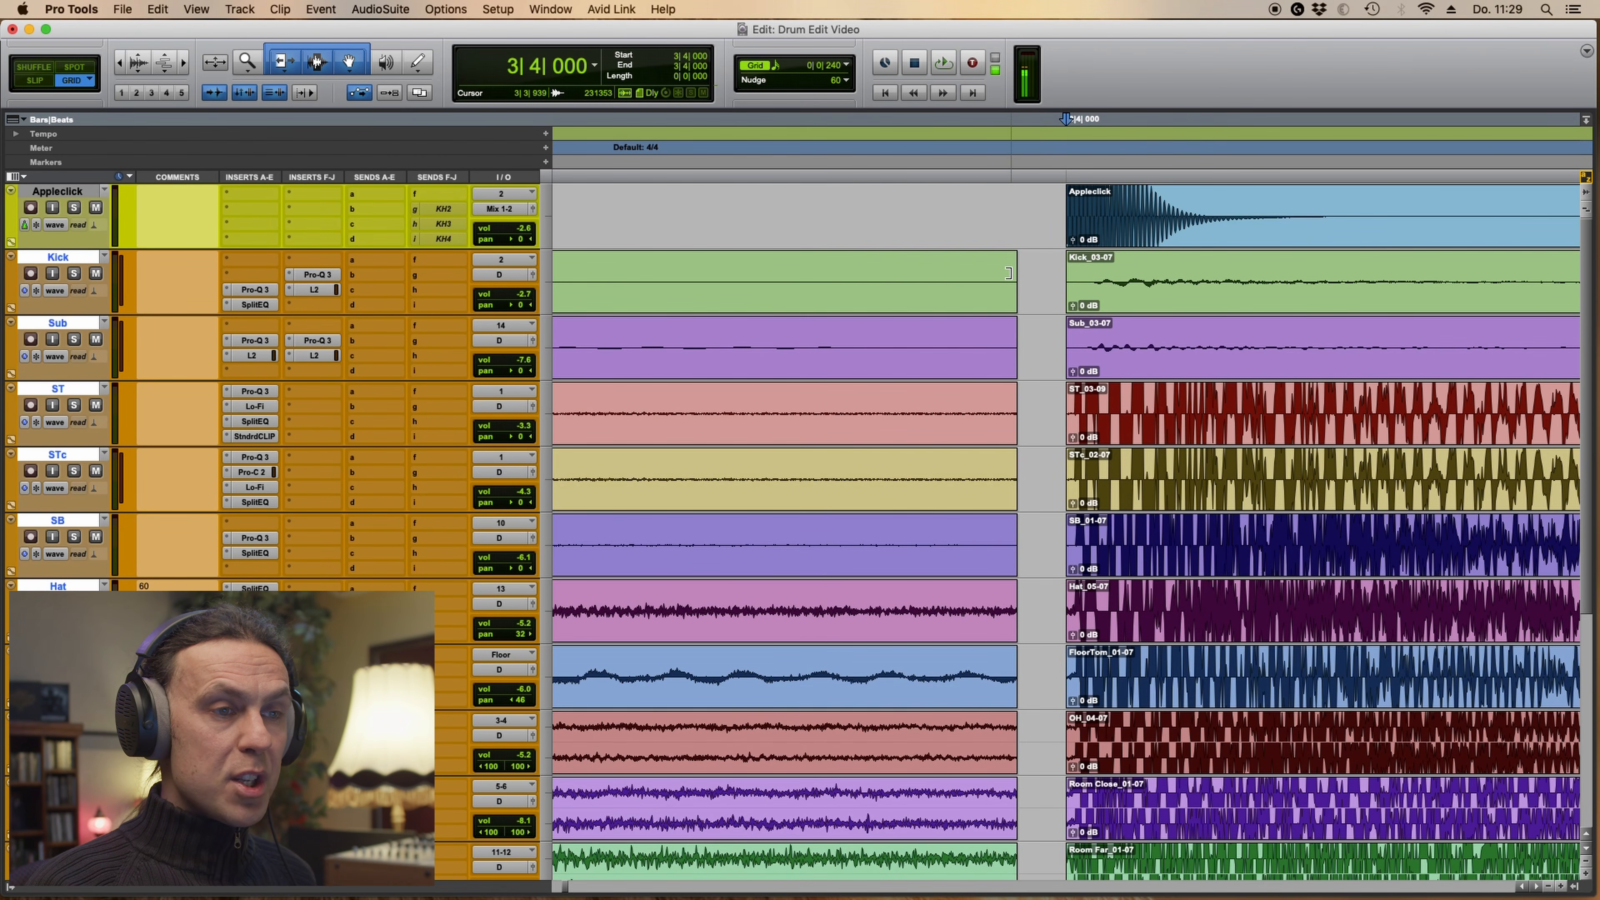
click(1046, 282)
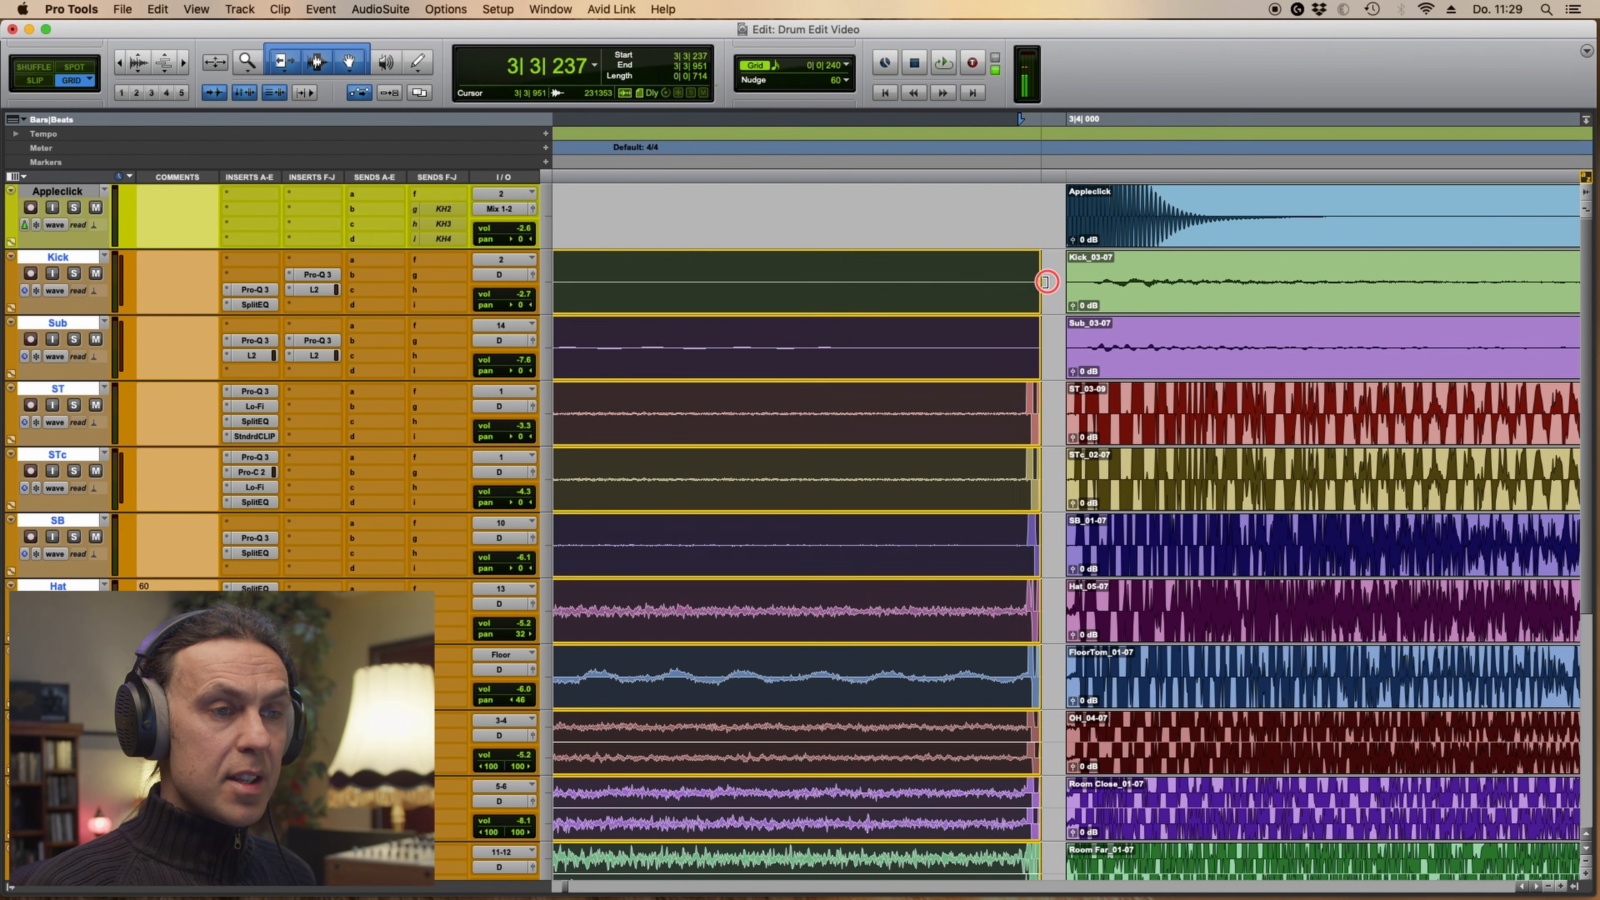
drag(1046, 282, 1062, 285)
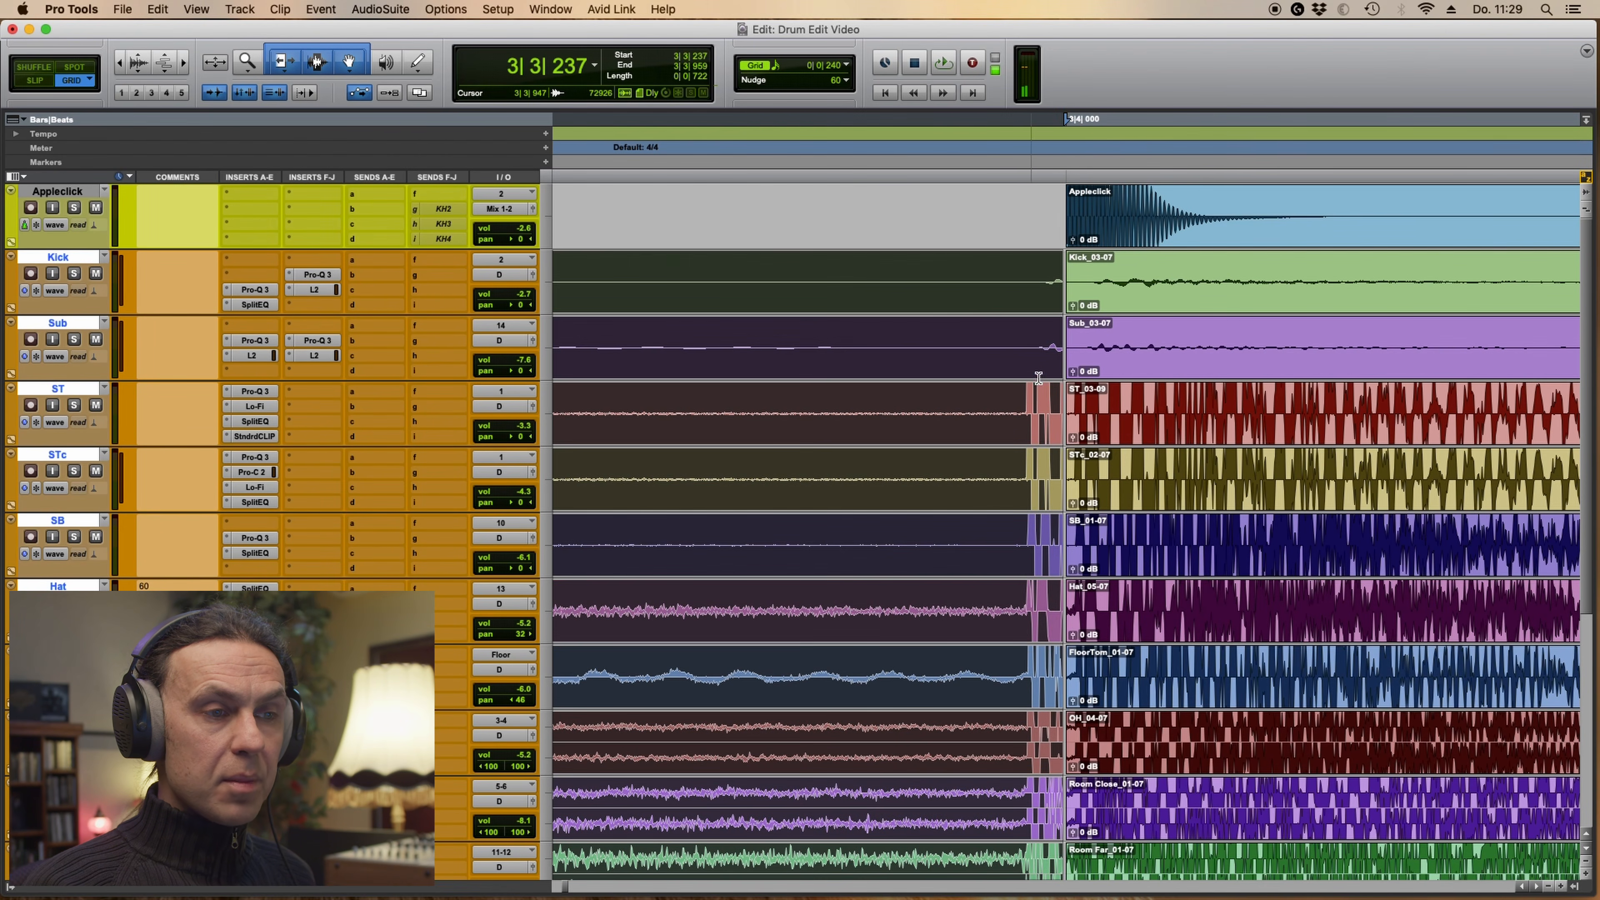
drag(1071, 282, 946, 311)
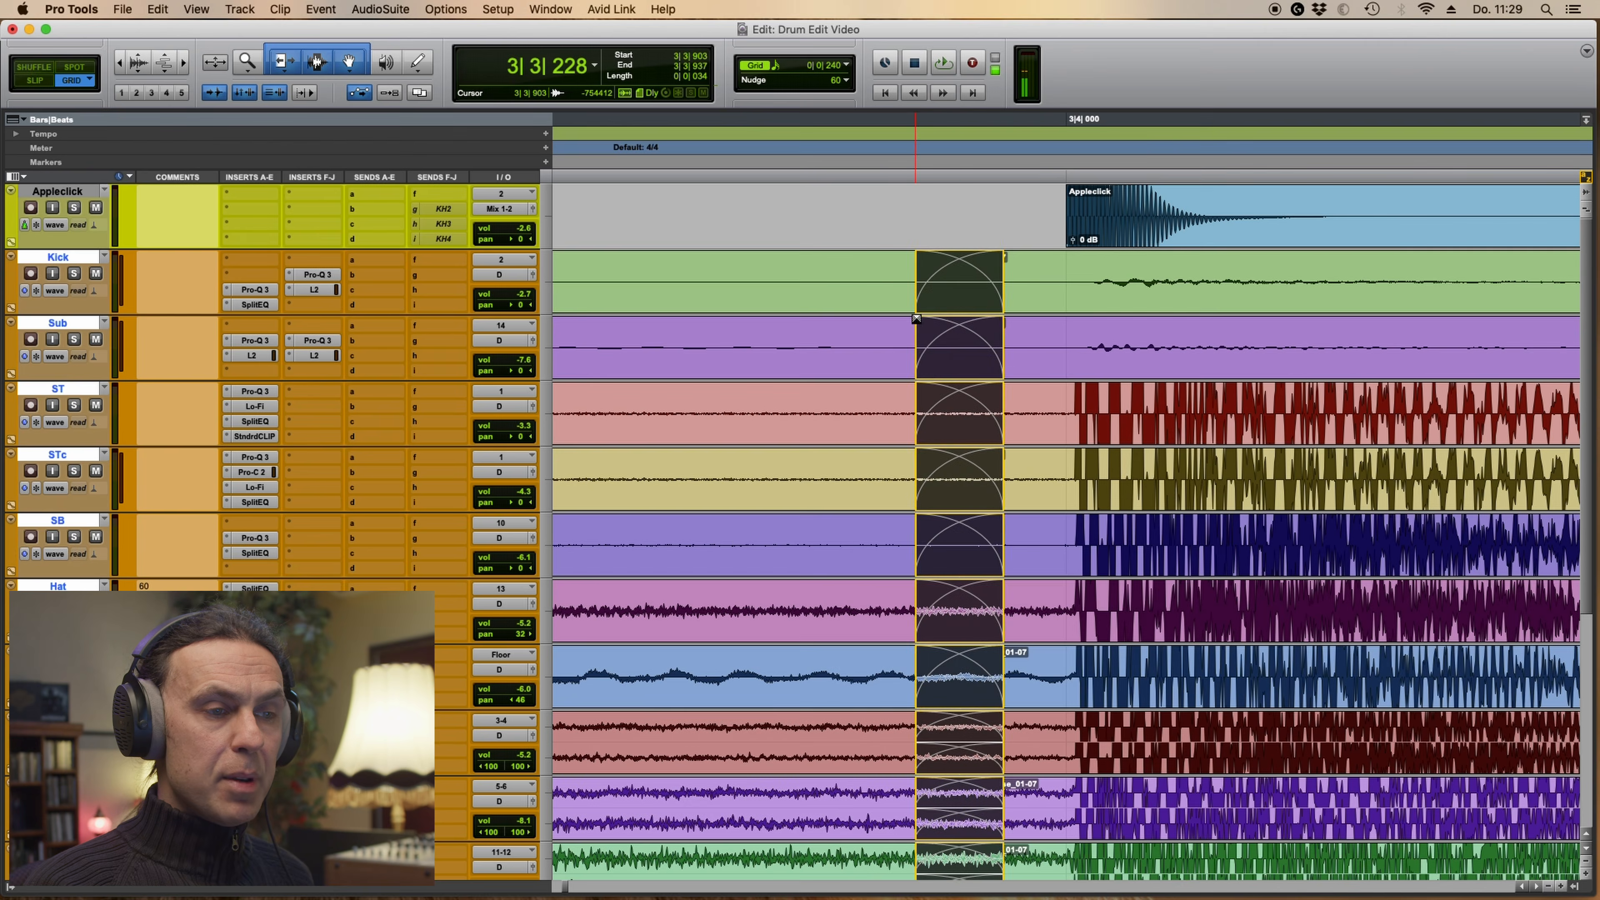
click(971, 433)
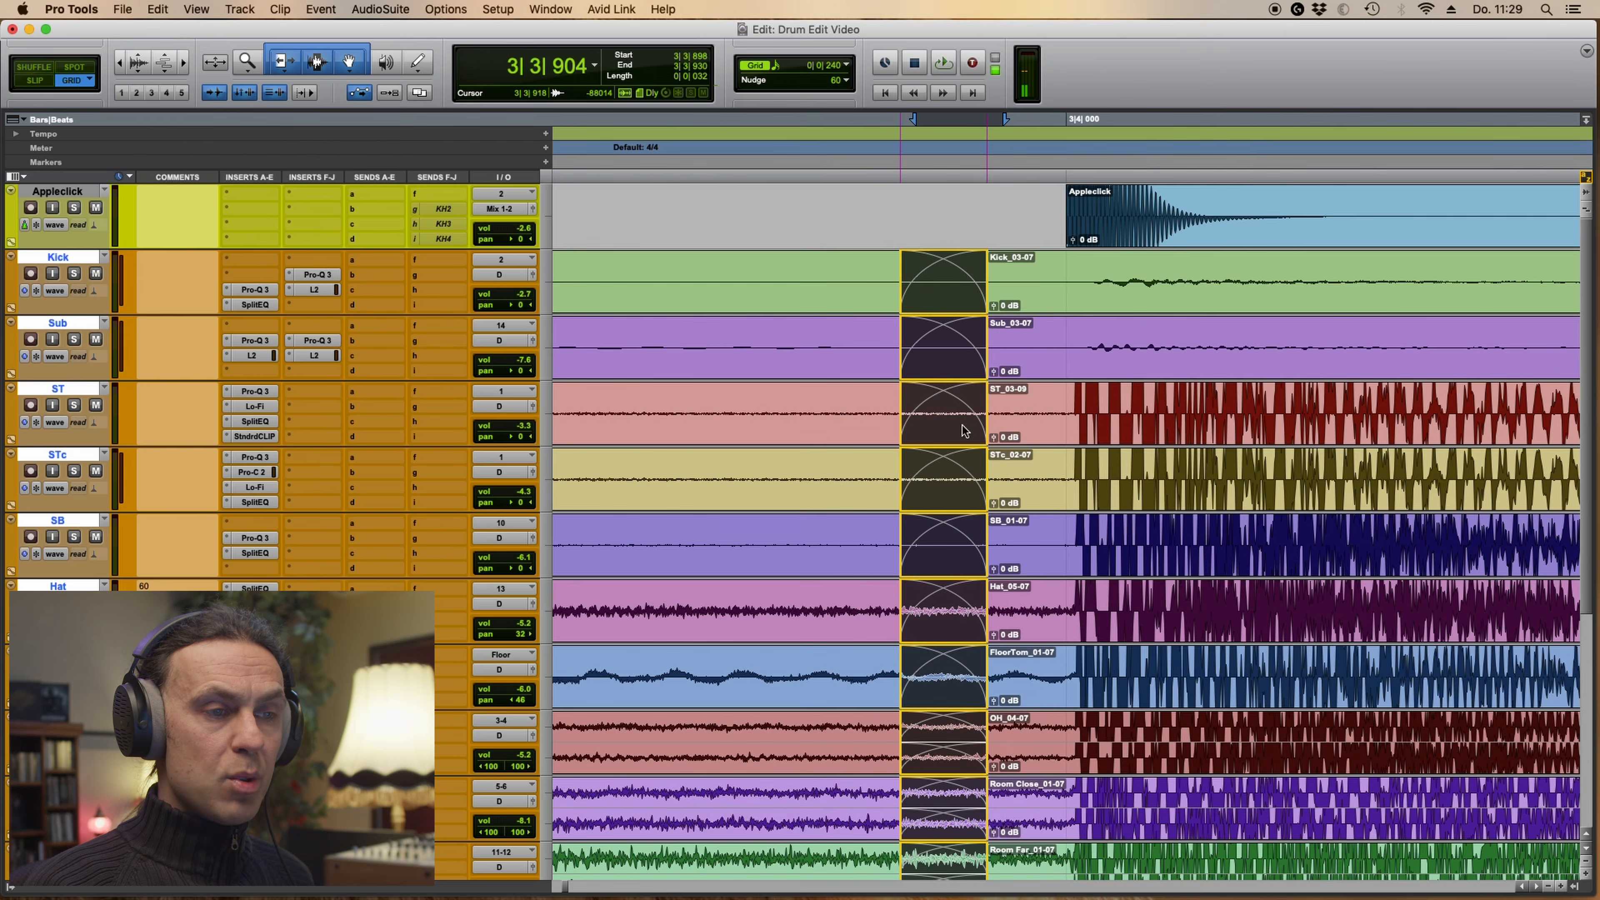